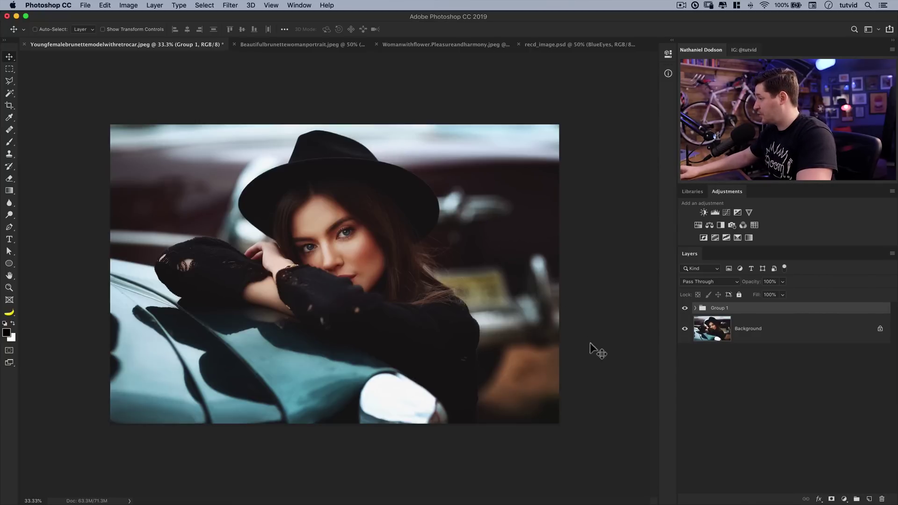
Step: Toggle Group 1 off and on in each of the three example photos to compare eyes before and after
left_click(686, 308)
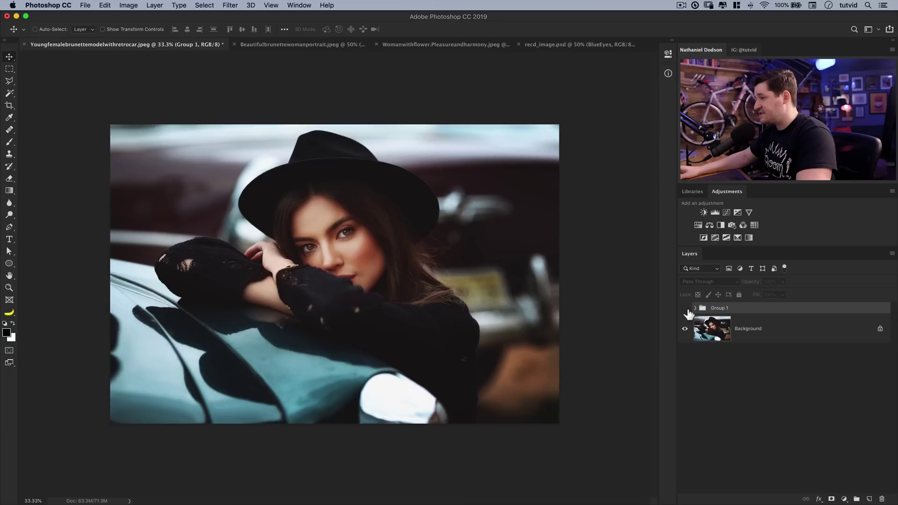
left_click(686, 309)
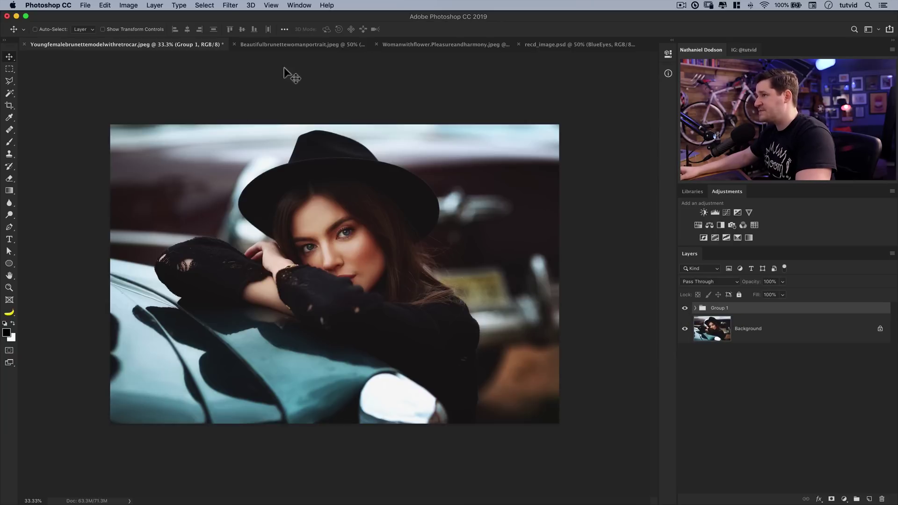
left_click(295, 46)
left_click(686, 309)
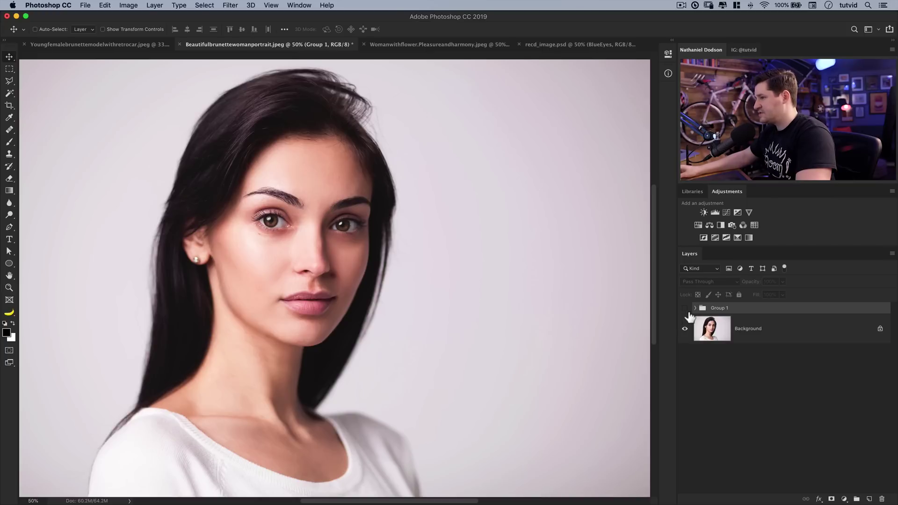
left_click(686, 308)
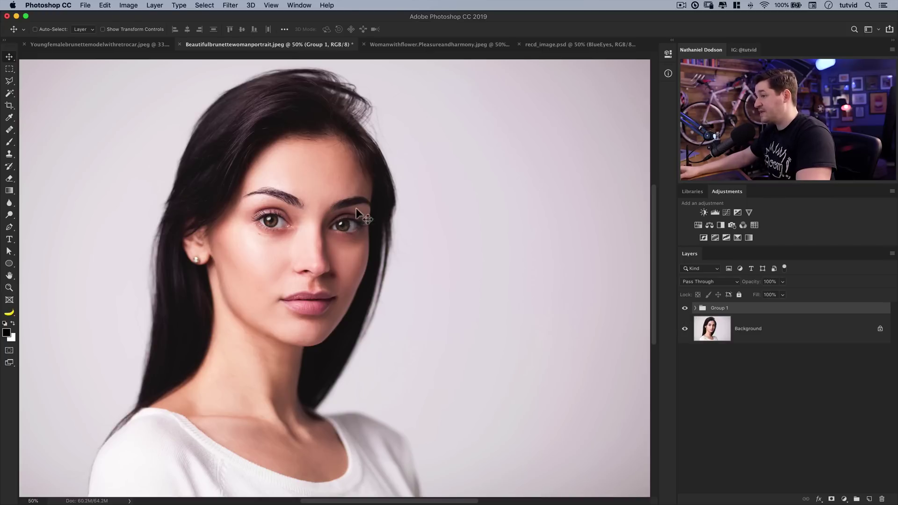
left_click(456, 46)
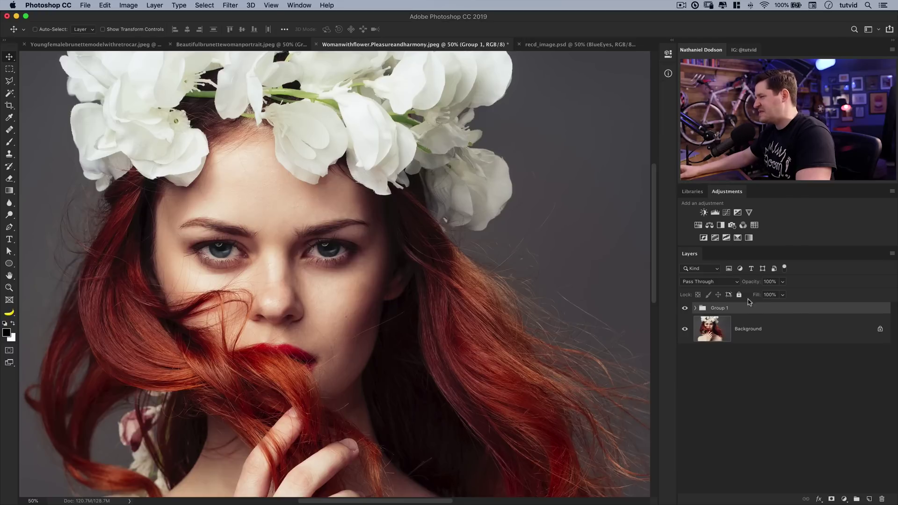
left_click(686, 309)
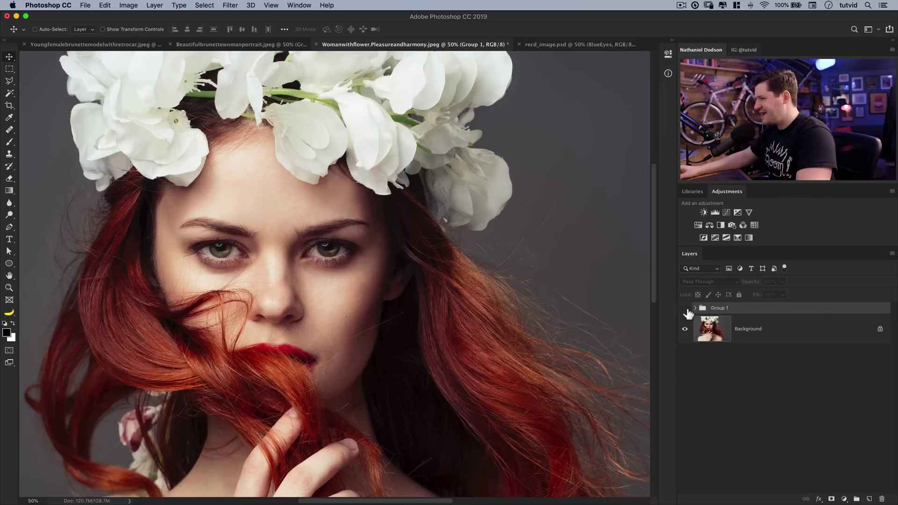
left_click(685, 308)
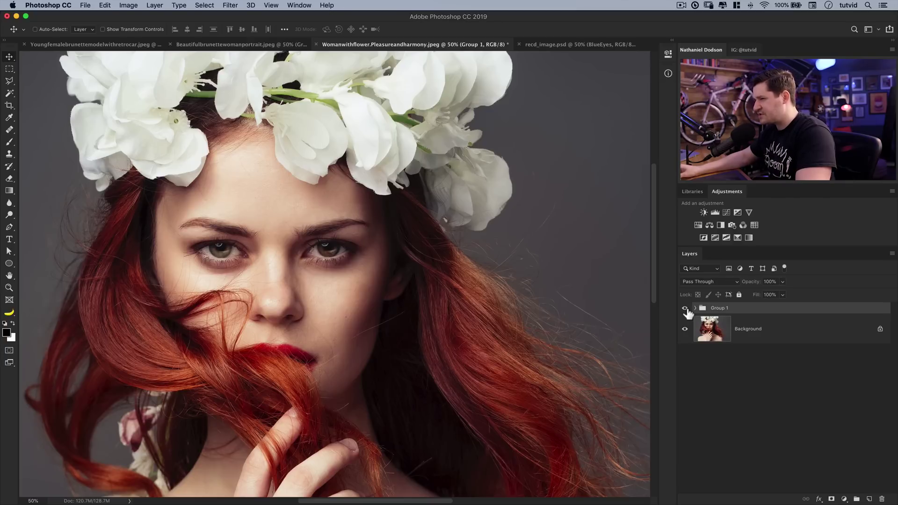
Step: In recd_image.psd, compare the BlueEyes/BrownEyes groups, then hide both and select Background
left_click(566, 45)
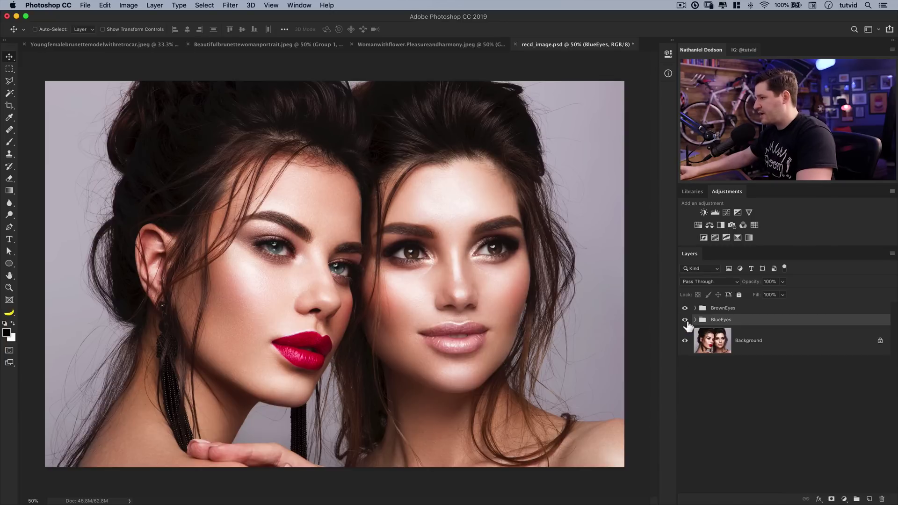
left_click(686, 318)
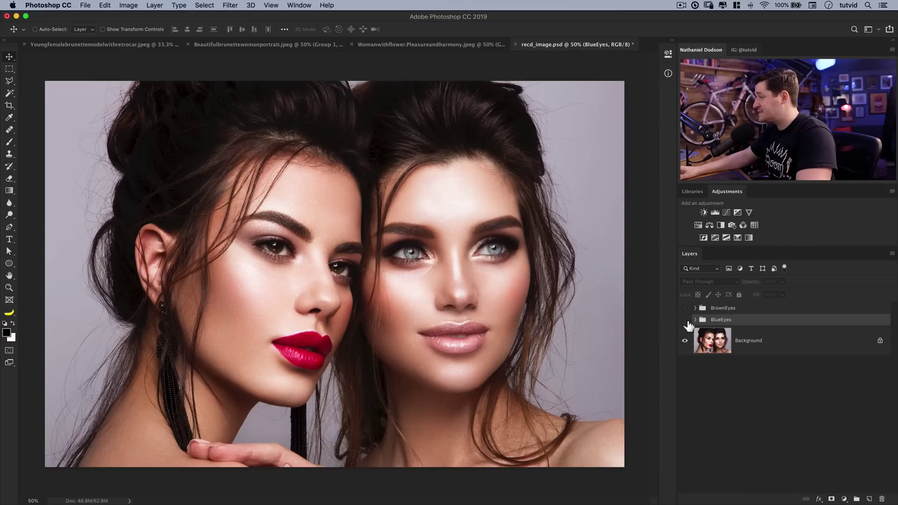
left_click_drag(685, 320, 686, 308)
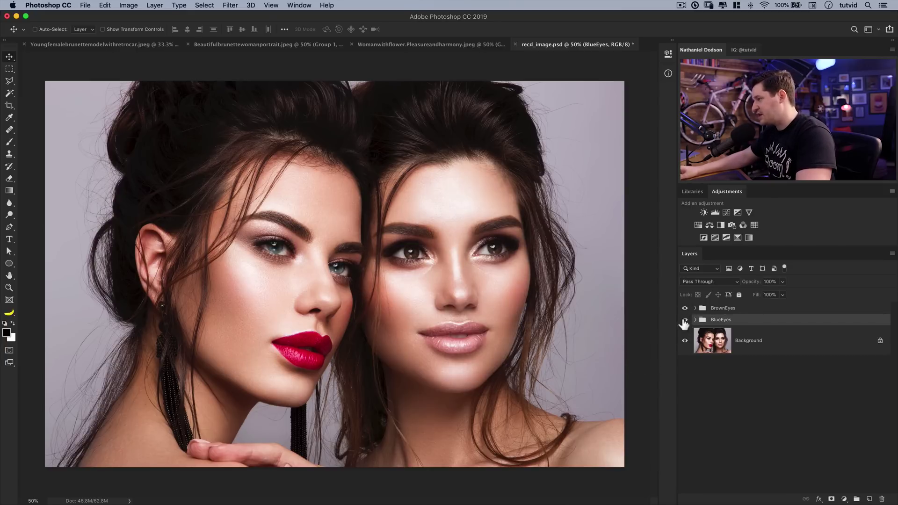
left_click(685, 310)
left_click(706, 333)
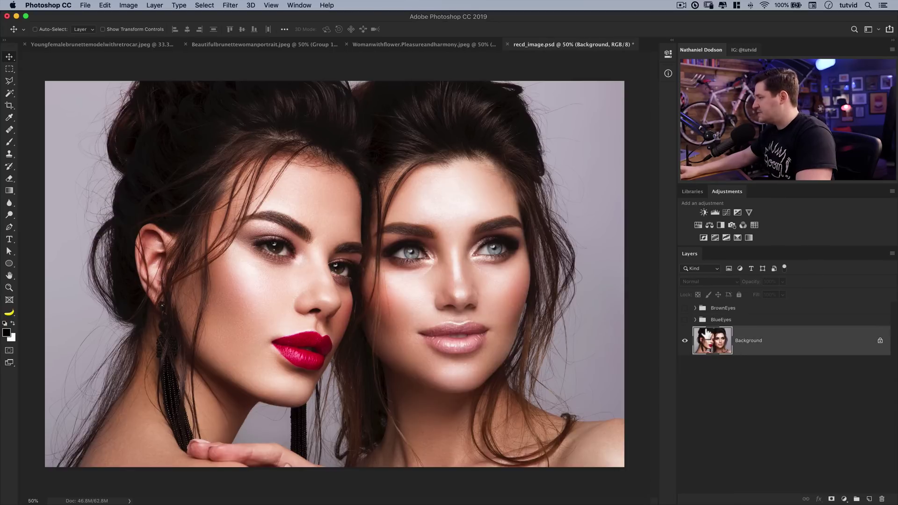
Step: Zoom in to about 200% on the left woman's eyes
key("z")
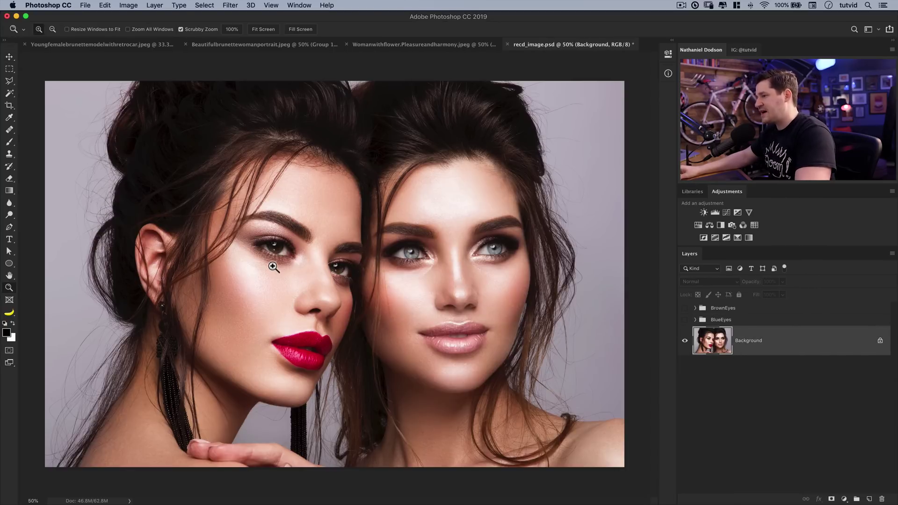
left_click_drag(279, 266, 308, 248)
mouse_move(363, 275)
left_mouse_down()
mouse_move(403, 274)
mouse_move(363, 270)
left_mouse_up()
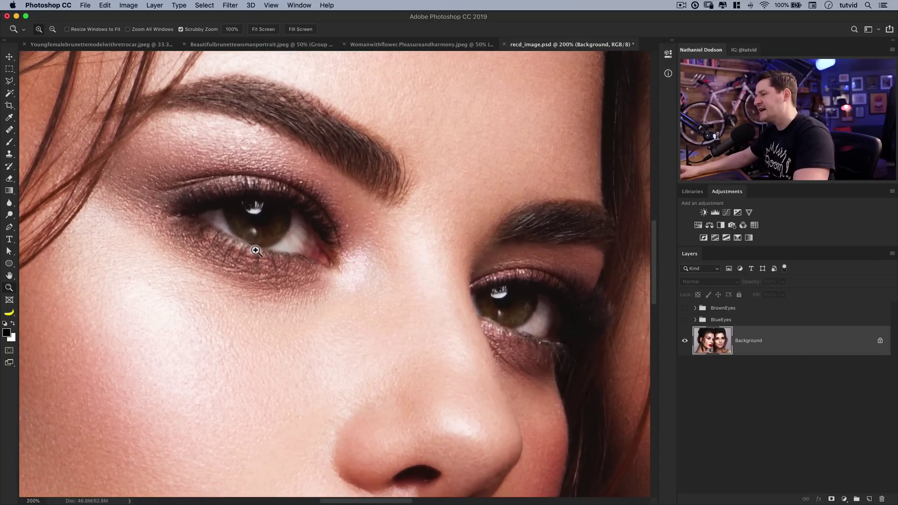
Step: Set Quick Mask options to Selected Areas with a green overlay at 50% opacity
left_click(9, 351)
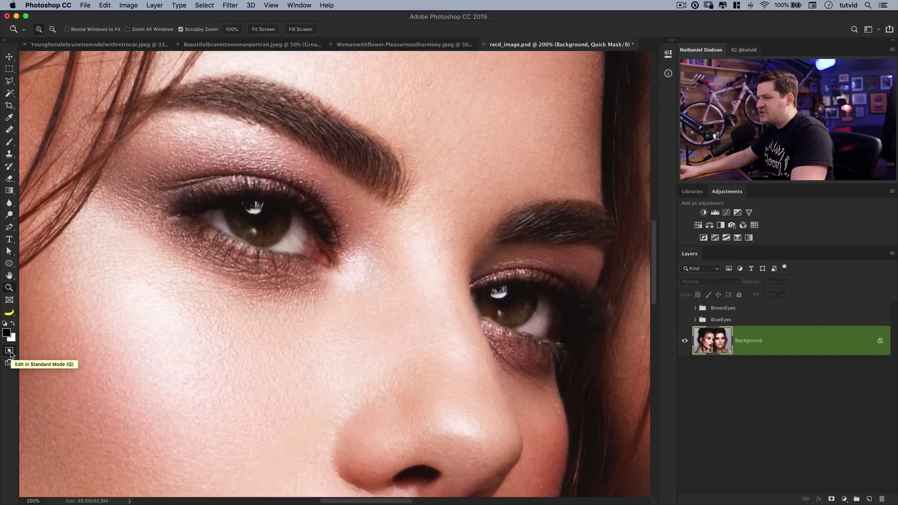
double_click(10, 352)
left_click_drag(369, 175, 358, 297)
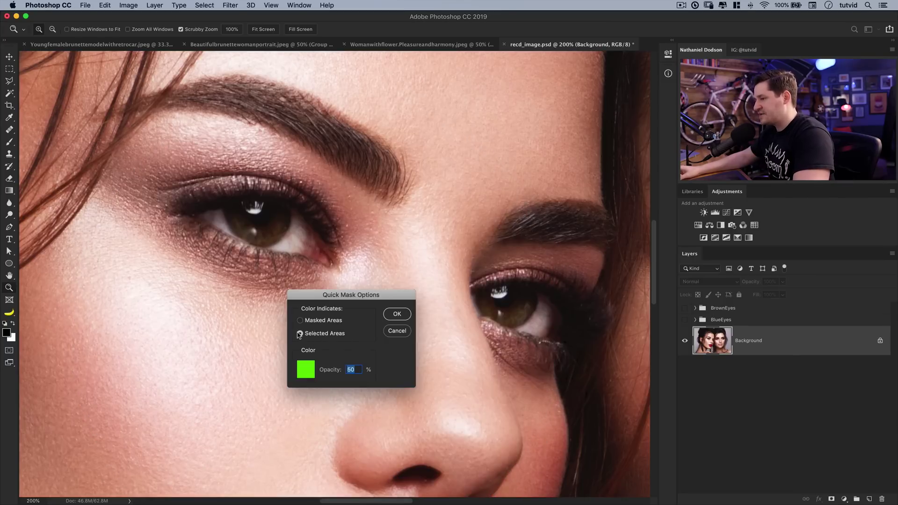
left_click(396, 314)
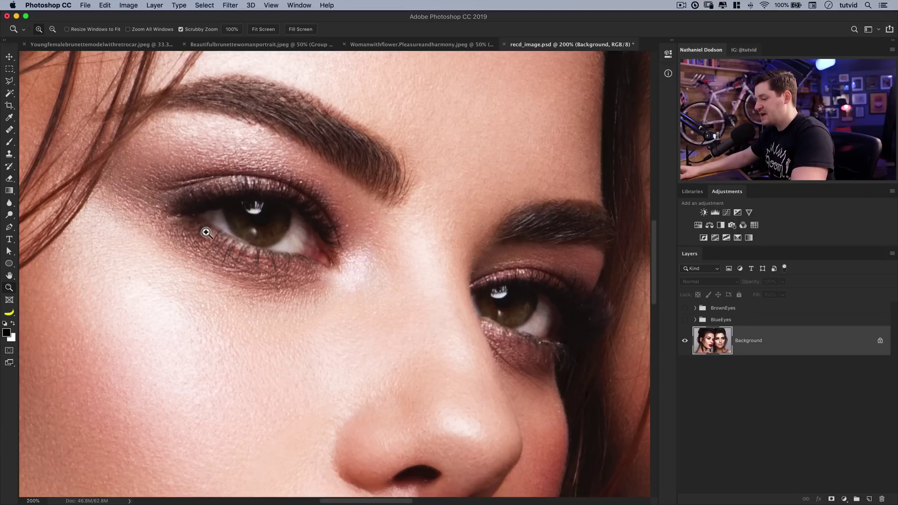
Step: Pick the Brush and magnify the left woman's eye to 500%
key("b")
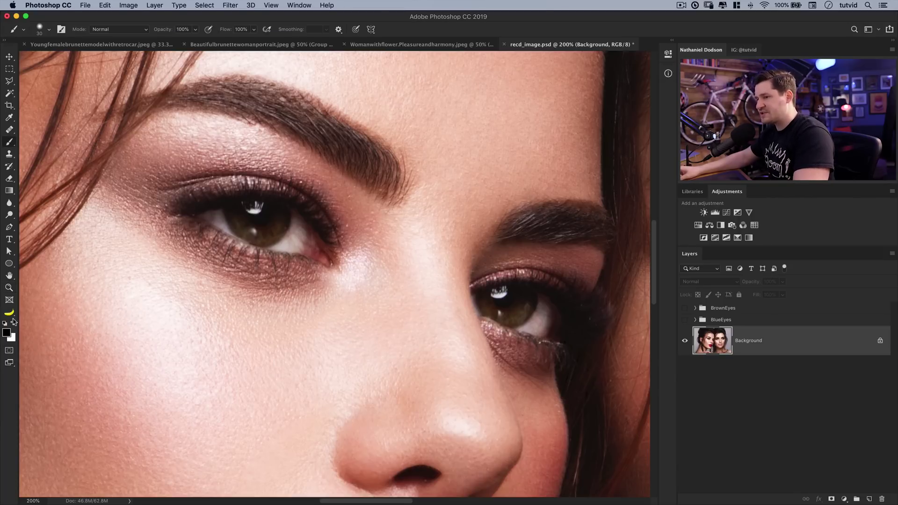
key("z")
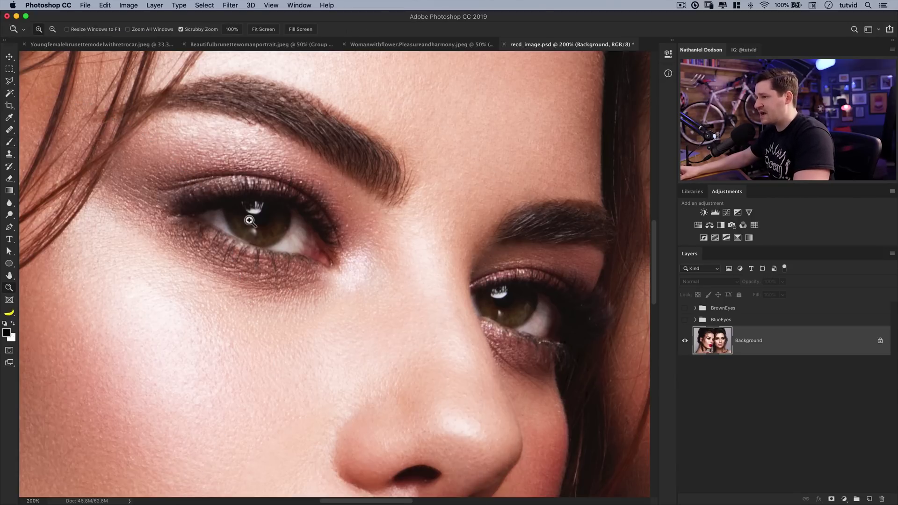
left_click_drag(249, 220, 283, 251)
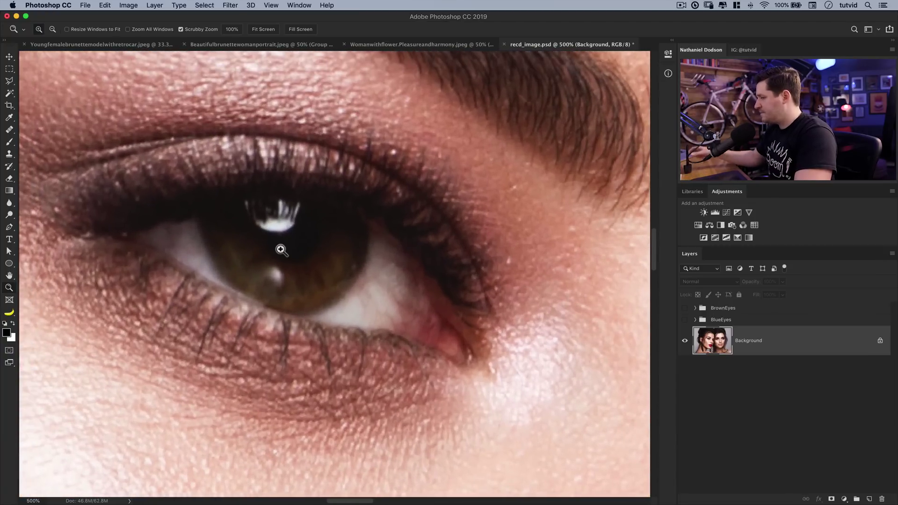
Step: Paint the green quick mask over the irises of both of the left woman's eyes
key("b")
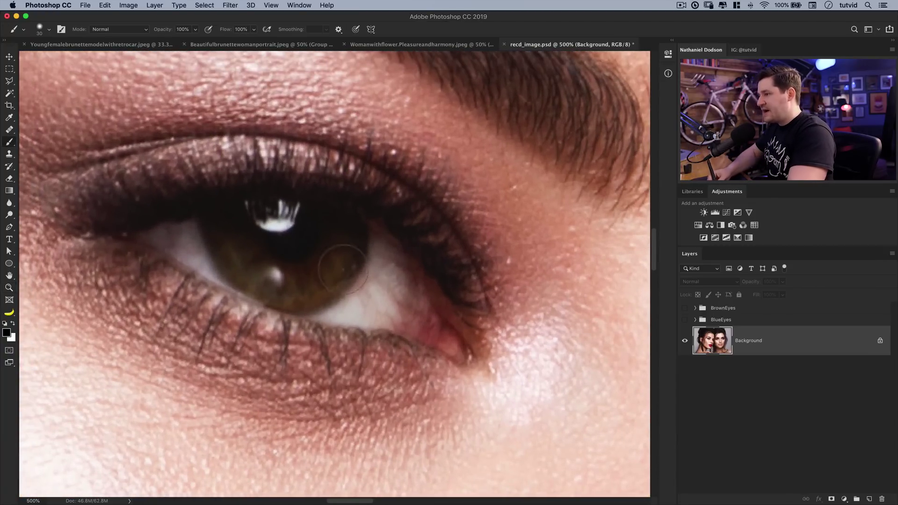
mouse_move(231, 231)
left_mouse_down()
mouse_move(245, 260)
mouse_move(243, 251)
left_mouse_up()
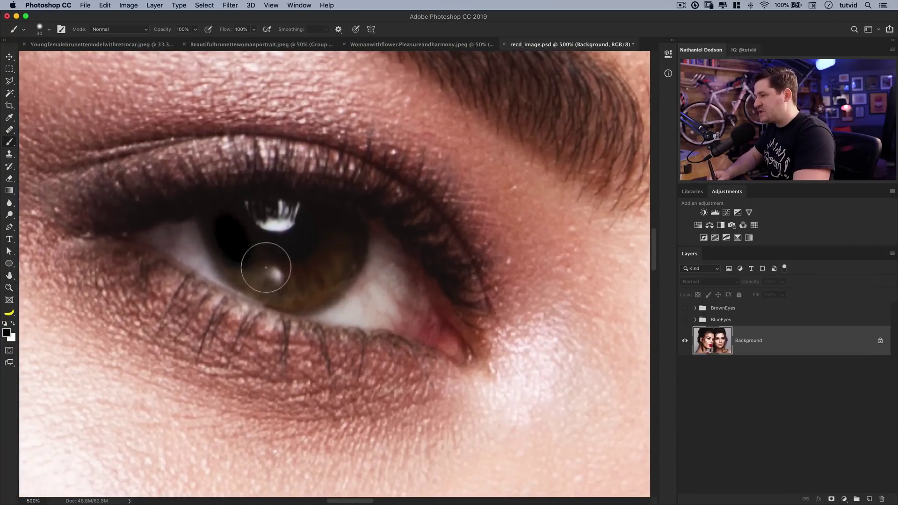
key("super+z")
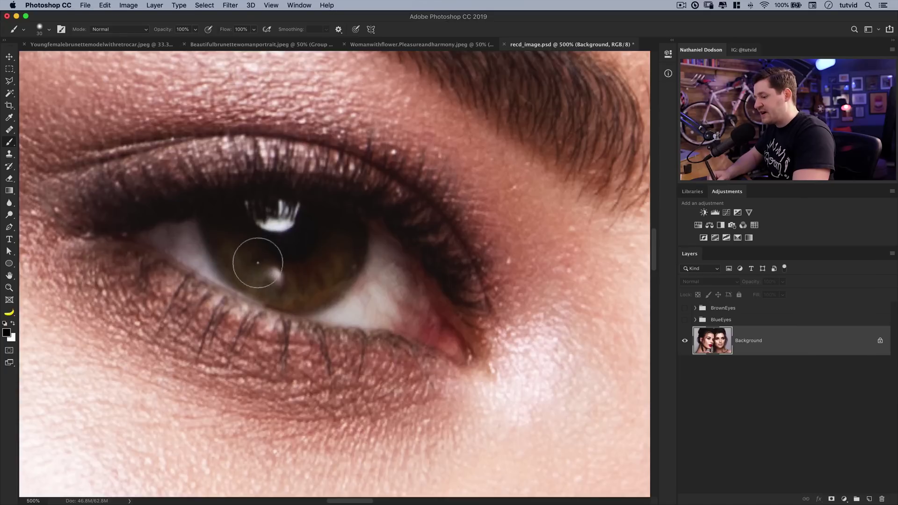
left_click(13, 354)
left_click_drag(230, 243, 226, 234)
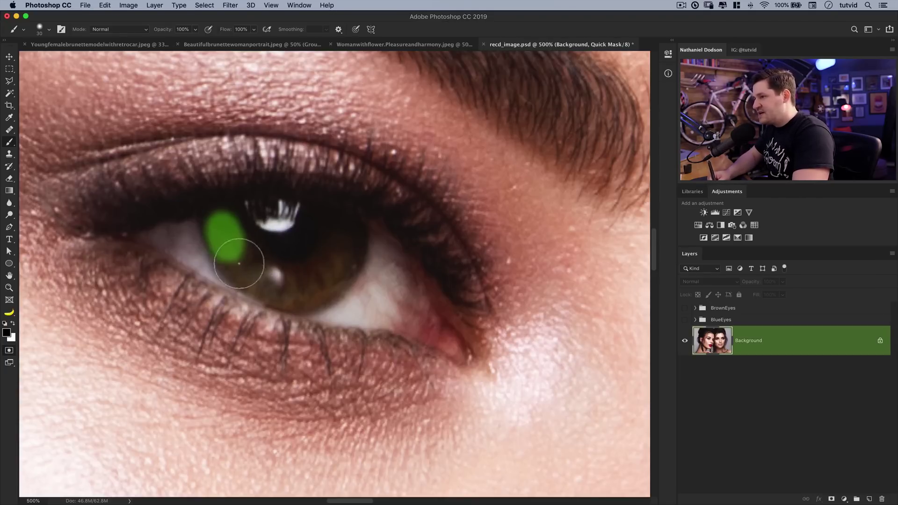
mouse_move(239, 263)
left_mouse_down()
mouse_move(252, 281)
mouse_move(298, 302)
mouse_move(340, 292)
mouse_move(354, 240)
mouse_move(267, 220)
mouse_move(228, 230)
mouse_move(240, 240)
mouse_move(320, 246)
mouse_move(326, 226)
mouse_move(344, 230)
mouse_move(352, 270)
mouse_move(279, 190)
mouse_move(419, 222)
mouse_move(370, 279)
mouse_move(376, 267)
mouse_move(404, 261)
mouse_move(484, 267)
mouse_move(469, 312)
mouse_move(442, 327)
mouse_move(389, 309)
mouse_move(371, 281)
mouse_move(405, 288)
mouse_move(471, 269)
mouse_move(465, 308)
mouse_move(414, 260)
mouse_move(407, 286)
mouse_move(425, 275)
left_mouse_up()
scroll(354, 267, "right", 15)
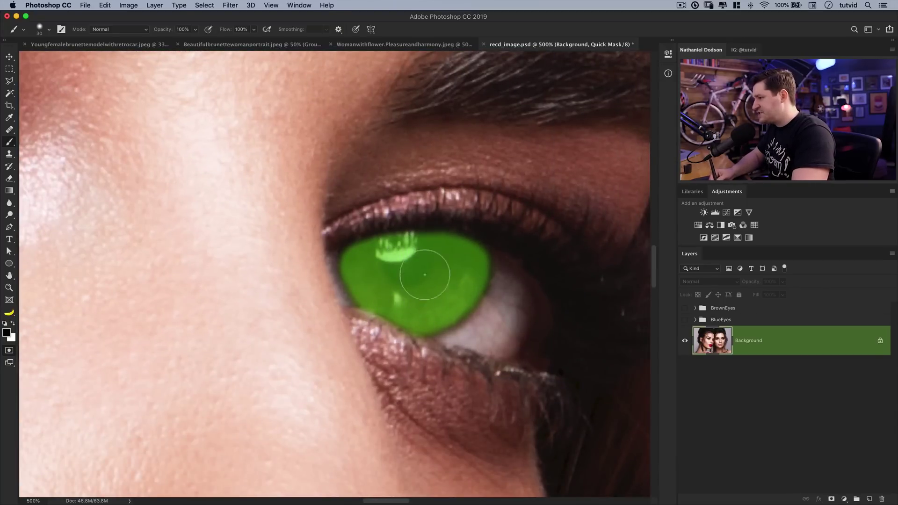
scroll(391, 266, "left", 5)
scroll(506, 245, "right", 15)
scroll(457, 290, "left", 7)
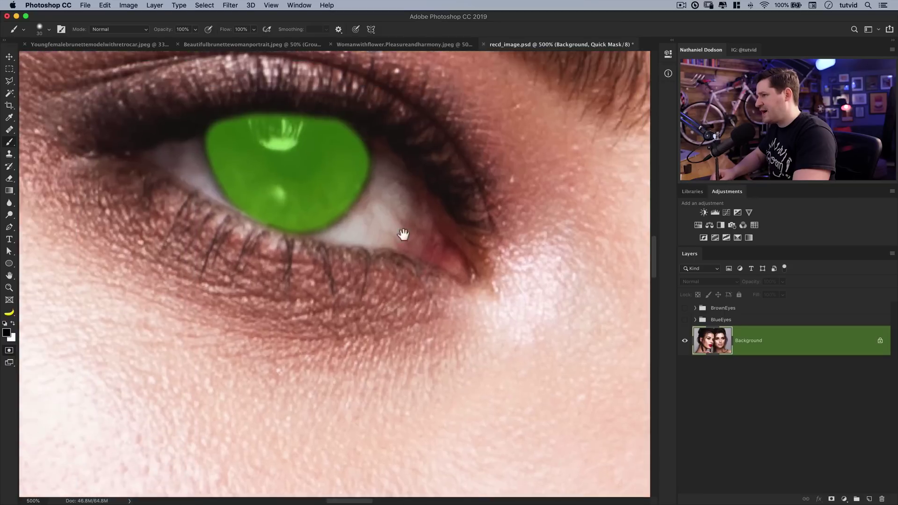
scroll(402, 234, "up", 6)
scroll(321, 341, "down", 4)
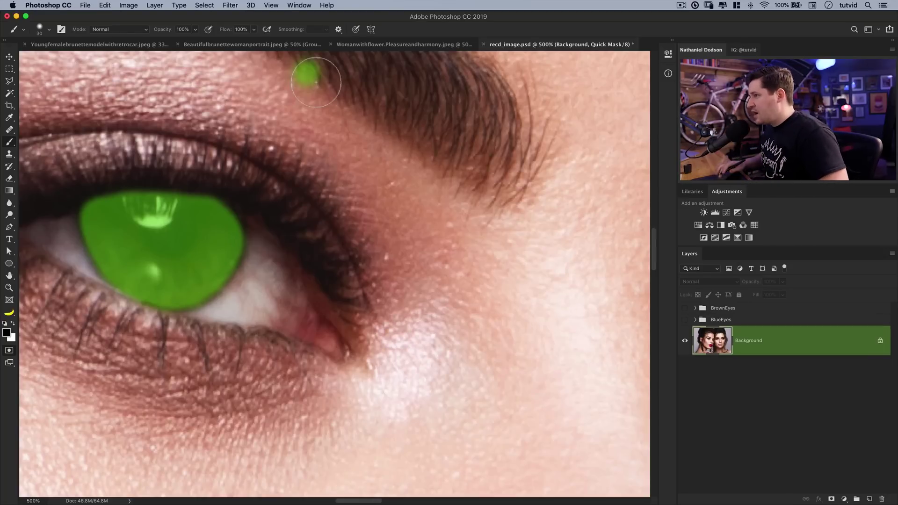
Step: Undo the stray dab, turn the mask into an iris selection, and add a Black & White adjustment
key("super+z")
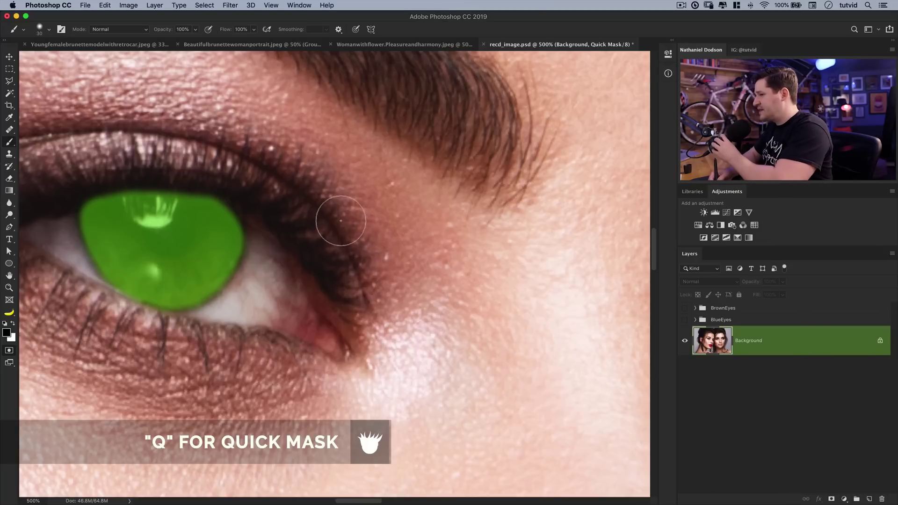
key("q")
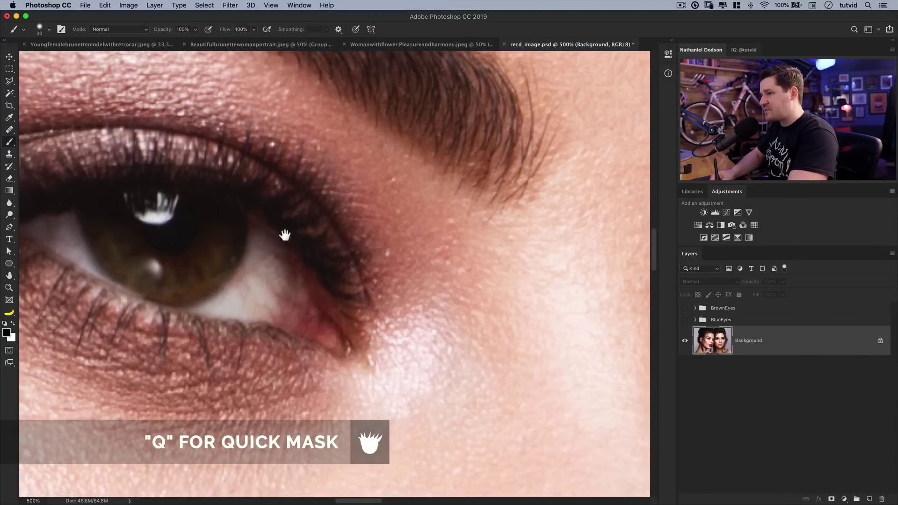
key("super+minus")
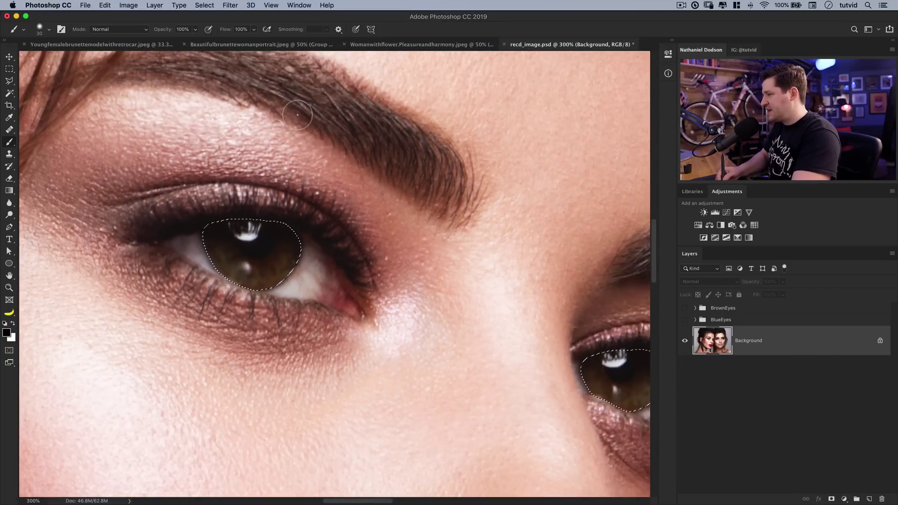
key("super+minus")
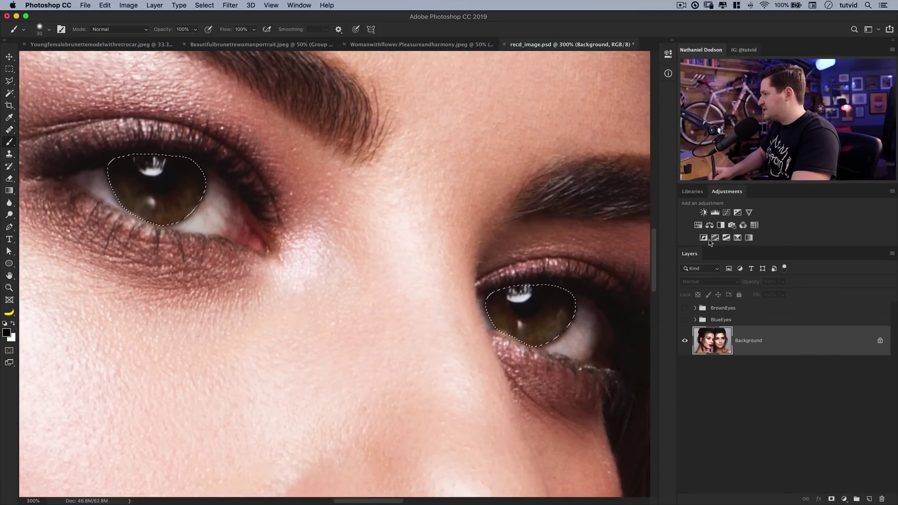
left_click(722, 226)
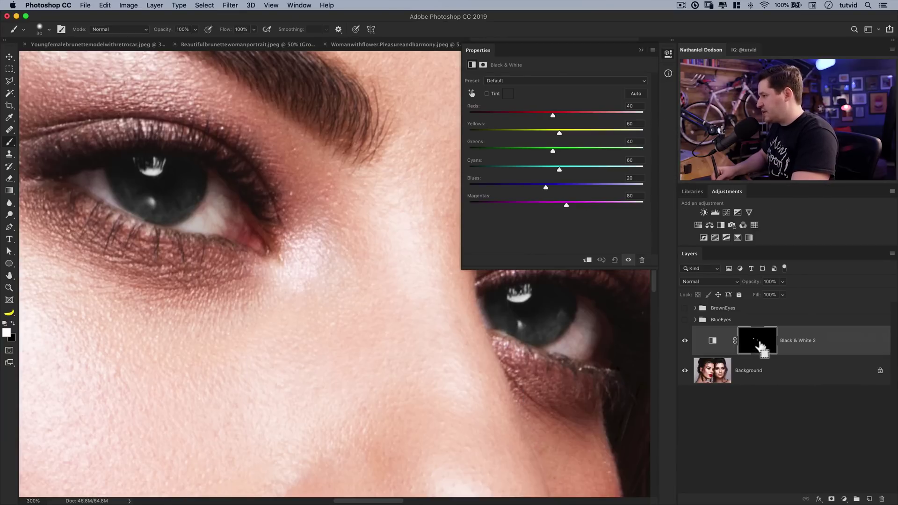
left_click(760, 347, "super")
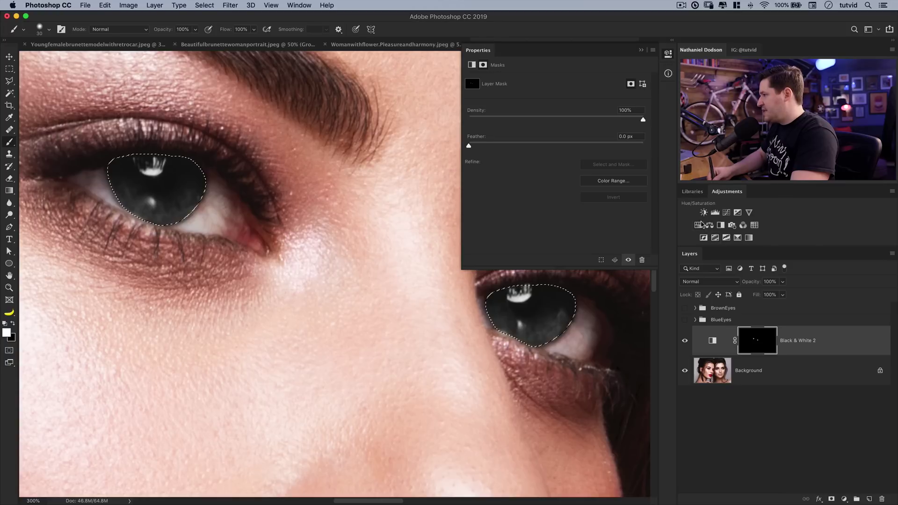
Step: Add a colorized Hue/Saturation layer with Hue 193, Saturation 6, Lightness +2 on the irises
left_click(701, 225)
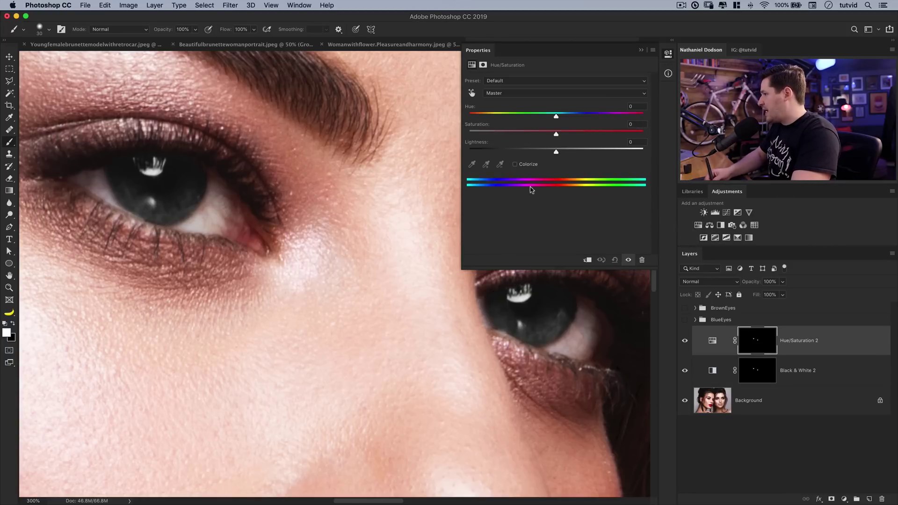
left_click(515, 164)
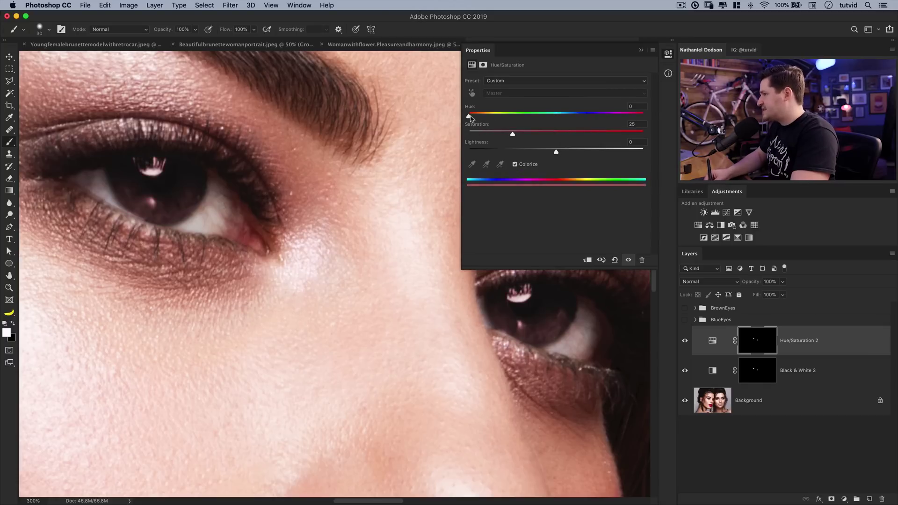
left_click_drag(470, 117, 518, 116)
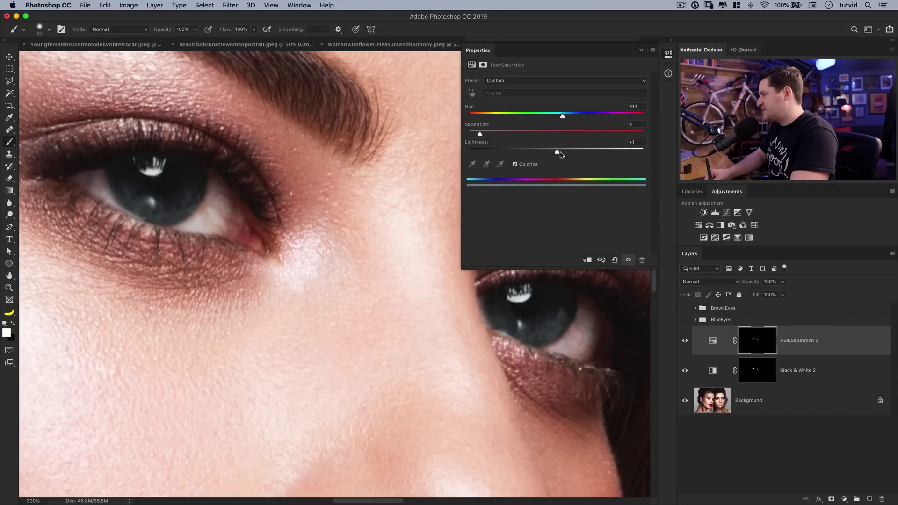
mouse_move(561, 156)
left_mouse_down()
mouse_move(589, 159)
mouse_move(557, 161)
left_mouse_up()
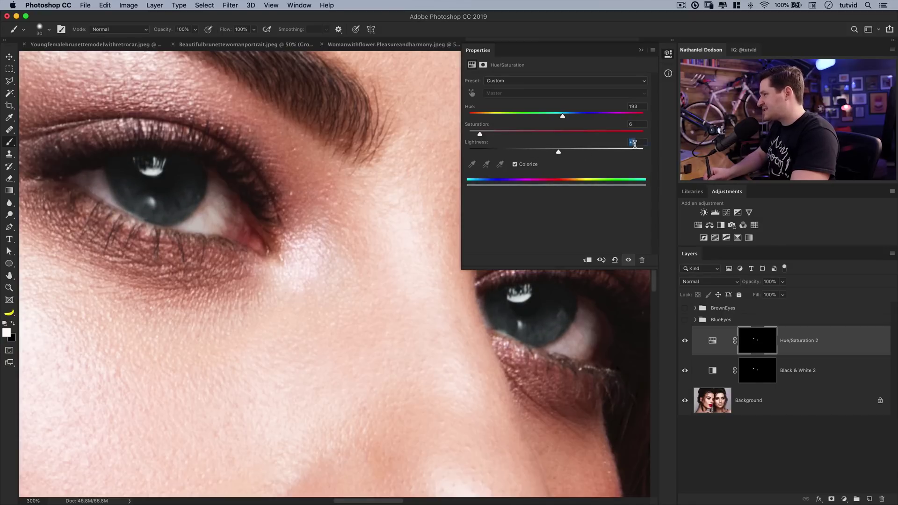
type("2")
key("Tab")
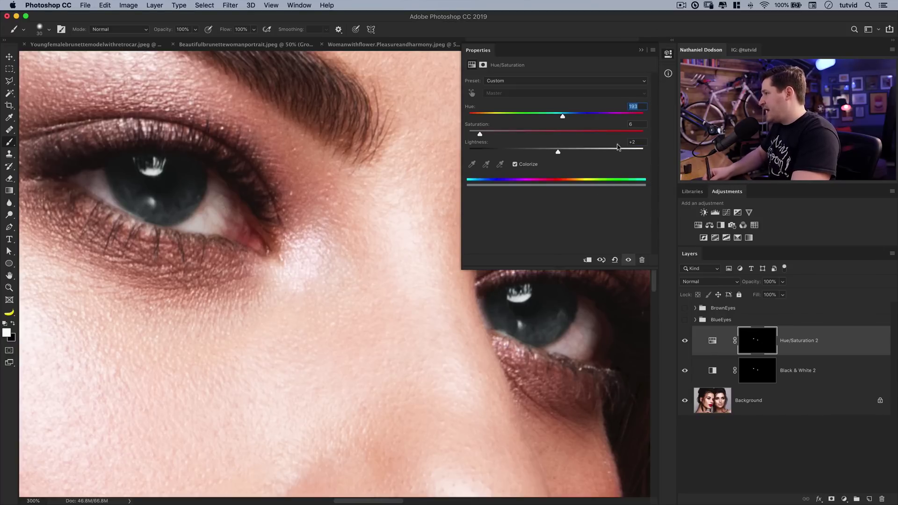
left_click(669, 56)
Step: At 600% zoom, paint black with a size-10 brush over the eye's catchlight on the mask
key("z")
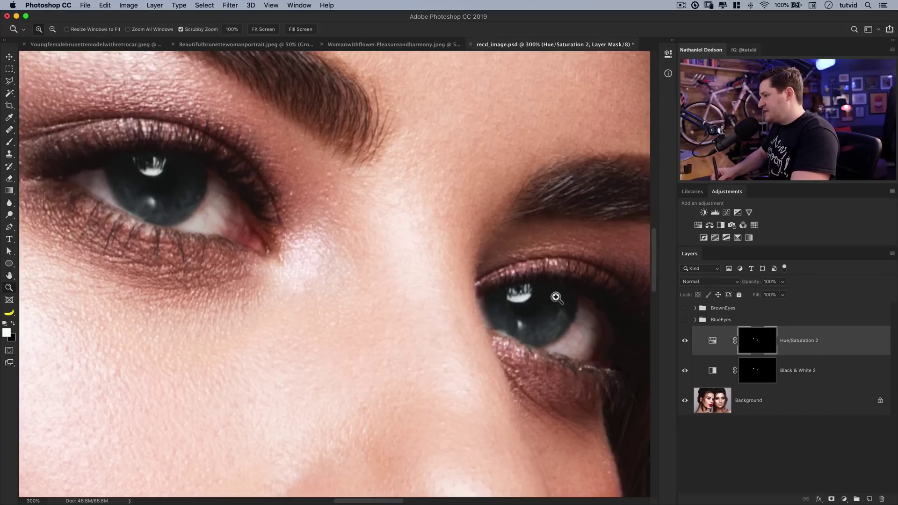
left_click(533, 305)
left_click_drag(532, 304, 443, 265)
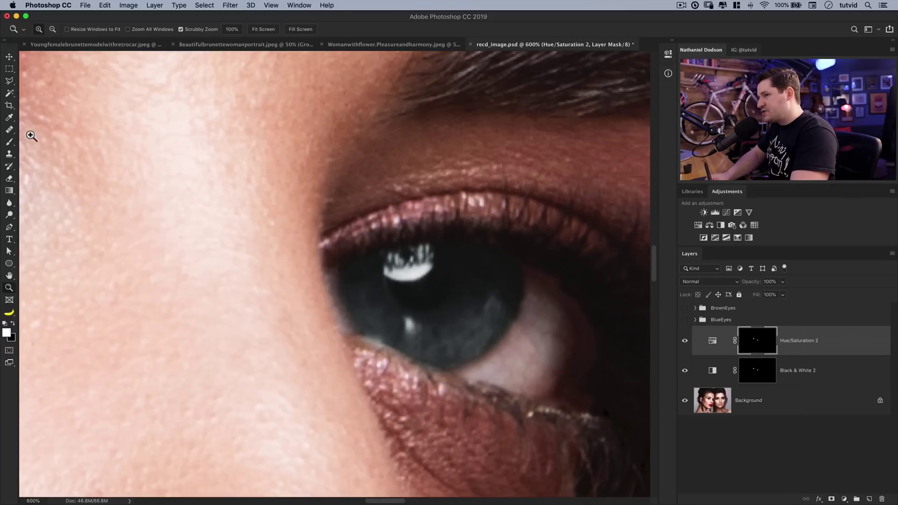
left_click(8, 143)
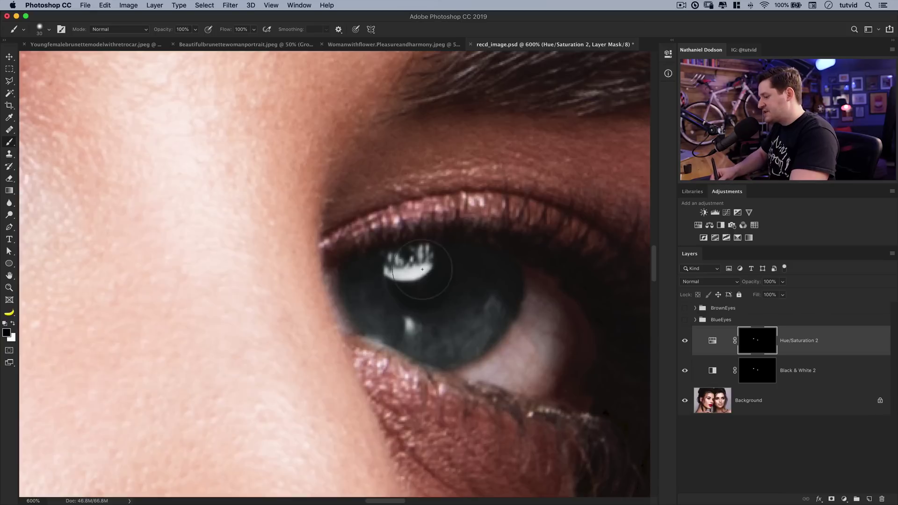
key("bracketleft")
key("bracketleft")
key("bracketleft")
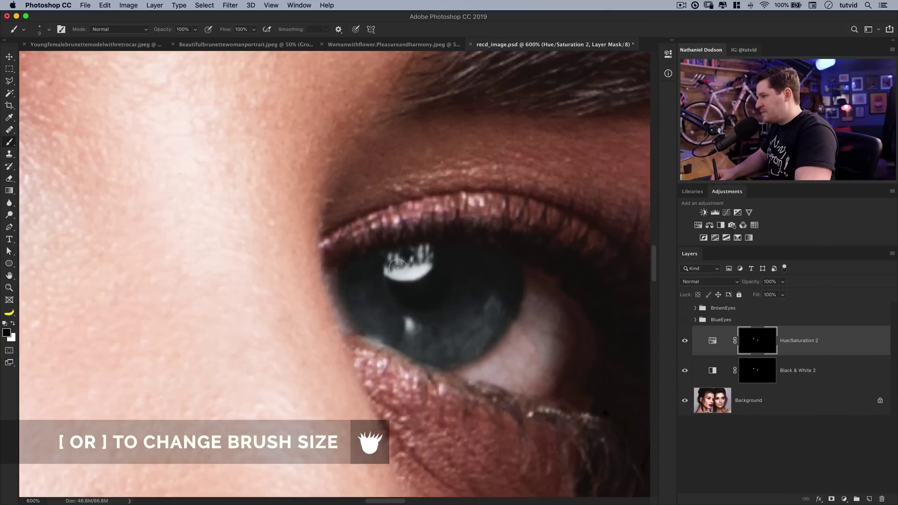
left_click_drag(398, 260, 413, 263)
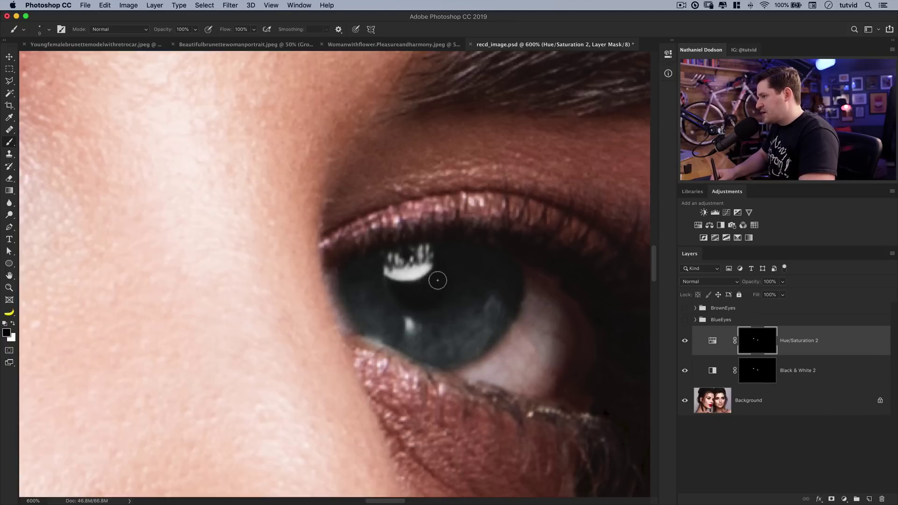
Step: Pan over to the other eye, then view both faces at 100%
left_click_drag(427, 345, 552, 311)
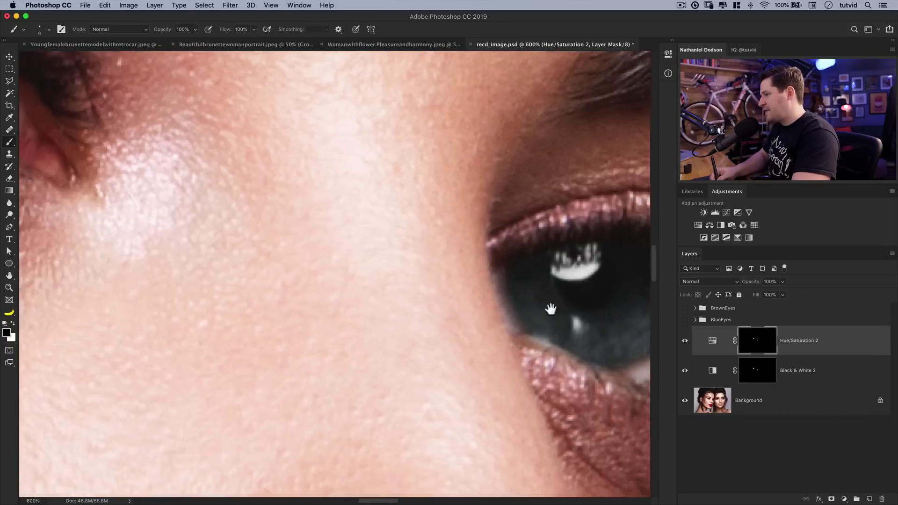
scroll(550, 339, "right", 10)
scroll(505, 402, "up", 6)
scroll(458, 442, "left", 2)
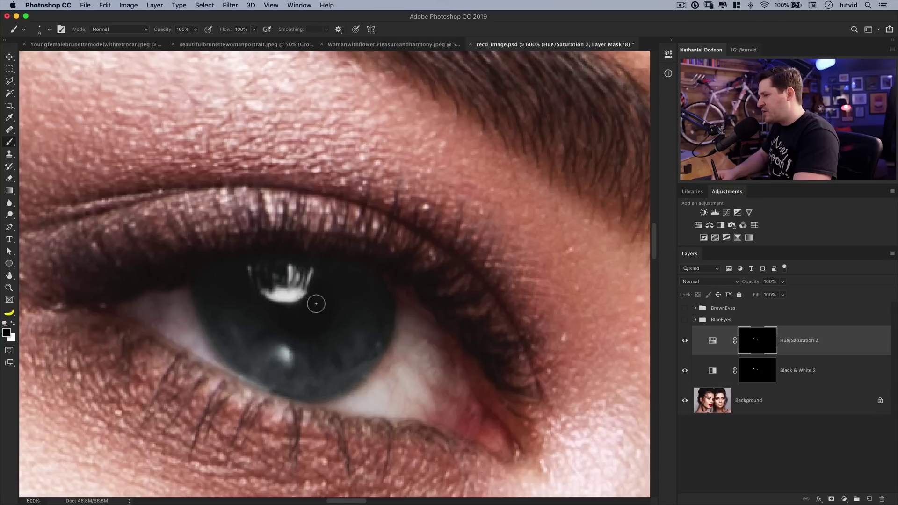
key("super+1")
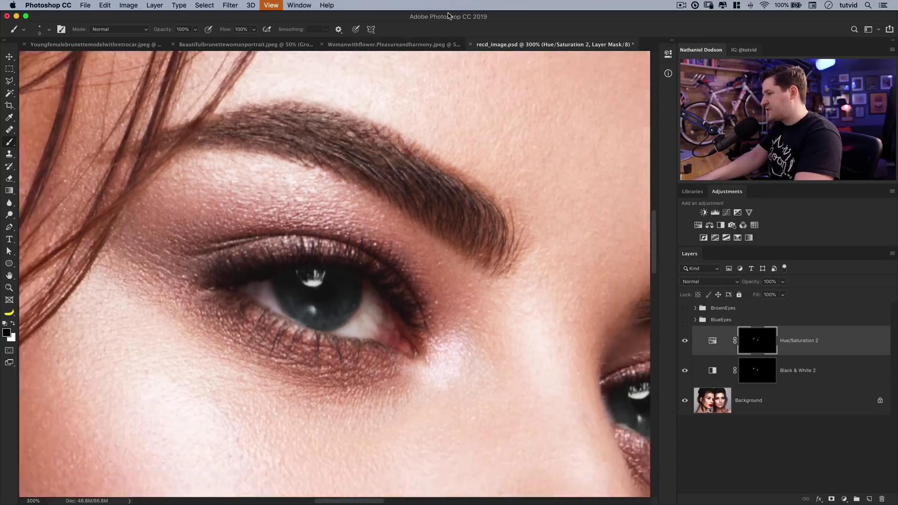
scroll(334, 276, "right", 5)
scroll(334, 276, "down", 2)
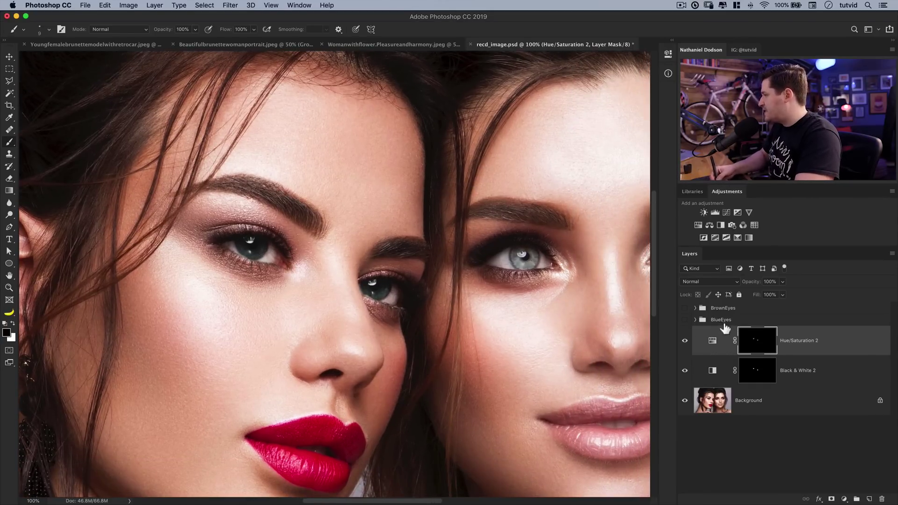
Step: Load the Hue/Saturation mask as a selection and add a Levels layer with white input 144
left_click(760, 348, "super")
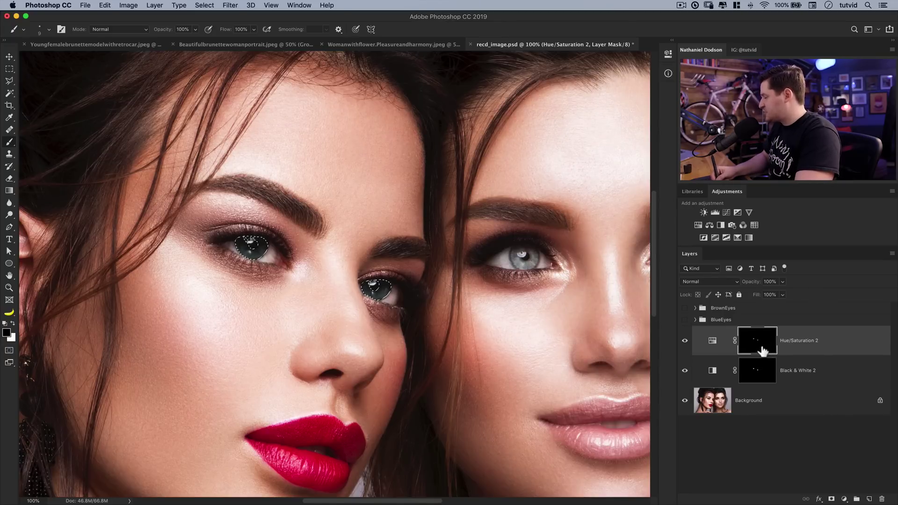
left_click(715, 213)
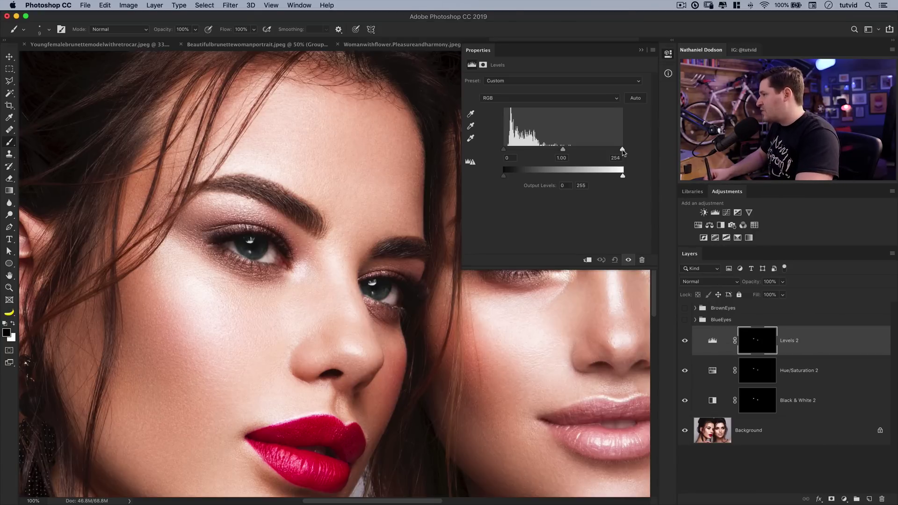
left_click_drag(623, 151, 574, 152)
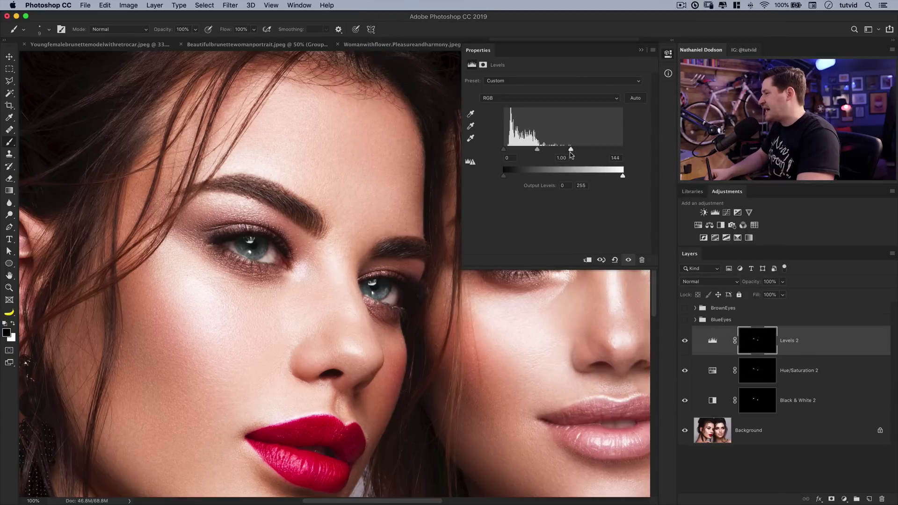
left_click(664, 55)
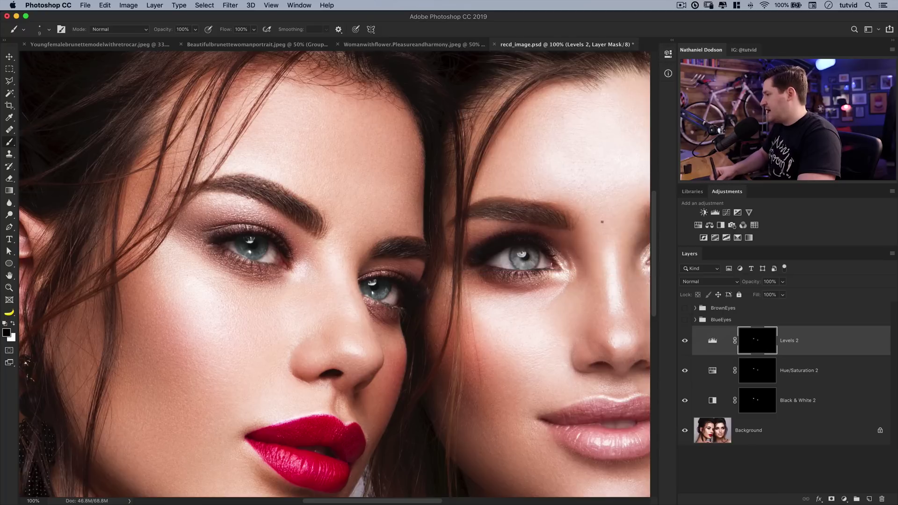
Step: In Levels 2 Blending Options, split the Underlying Layer black handle to 0/72 and set opacity 63%
left_click(155, 6)
mouse_move(225, 98)
left_click(286, 100)
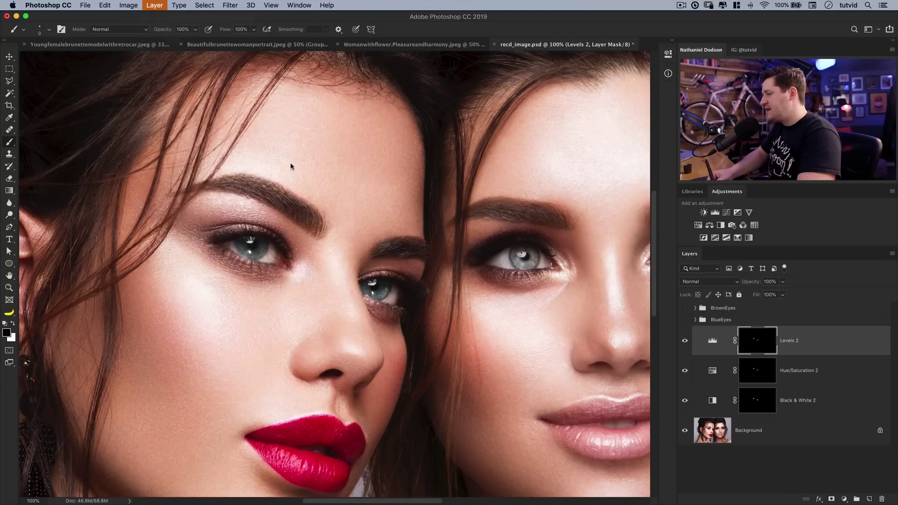
left_click_drag(310, 255, 725, 195)
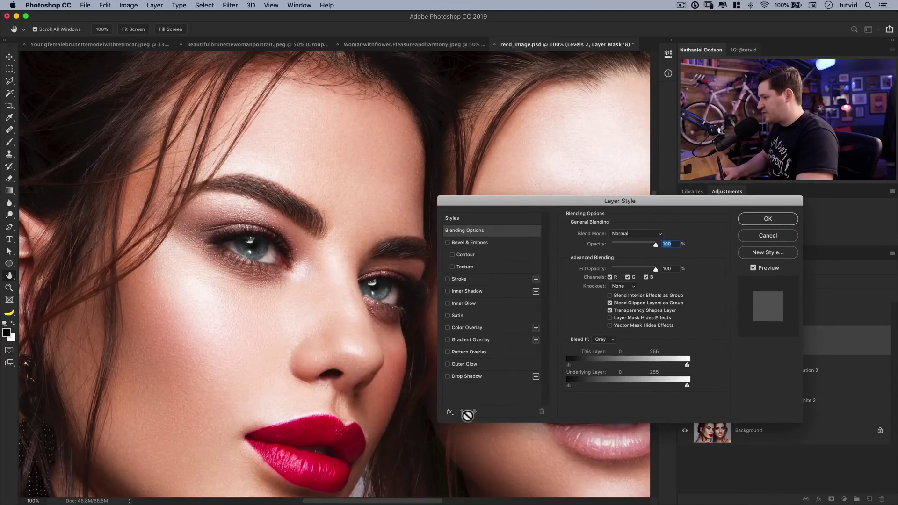
key("alt")
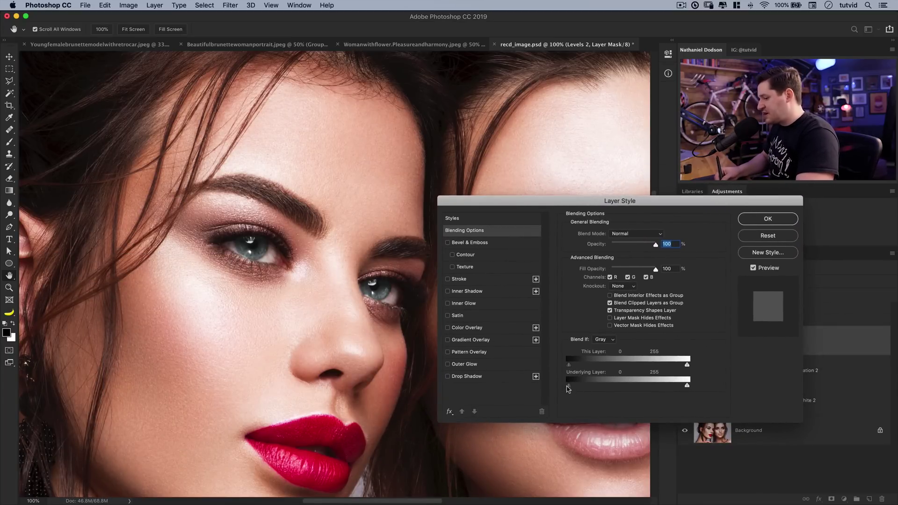
left_click(569, 387, "alt")
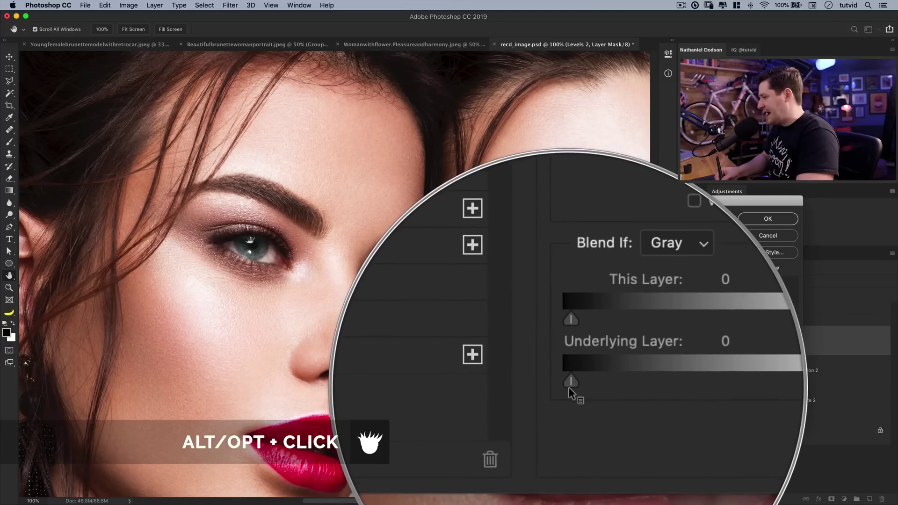
key("alt")
left_click_drag(568, 387, 603, 387)
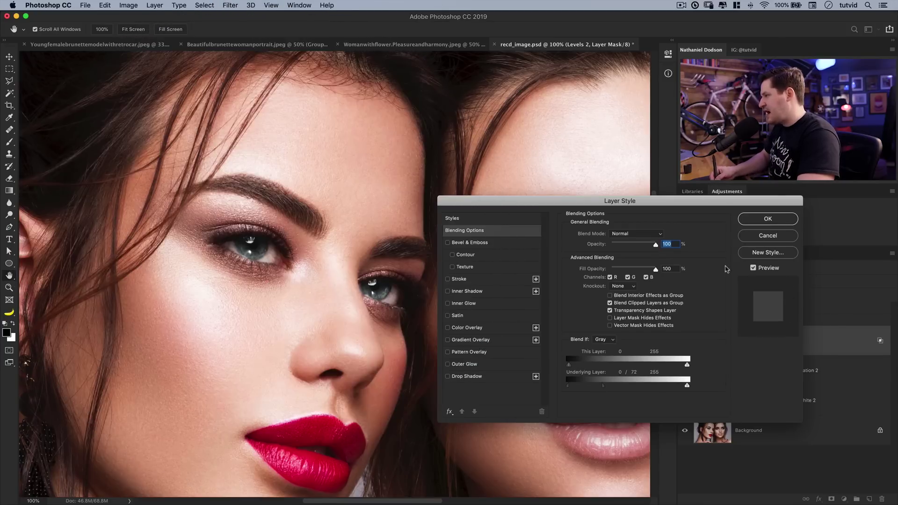
left_click(753, 268)
left_click(754, 268)
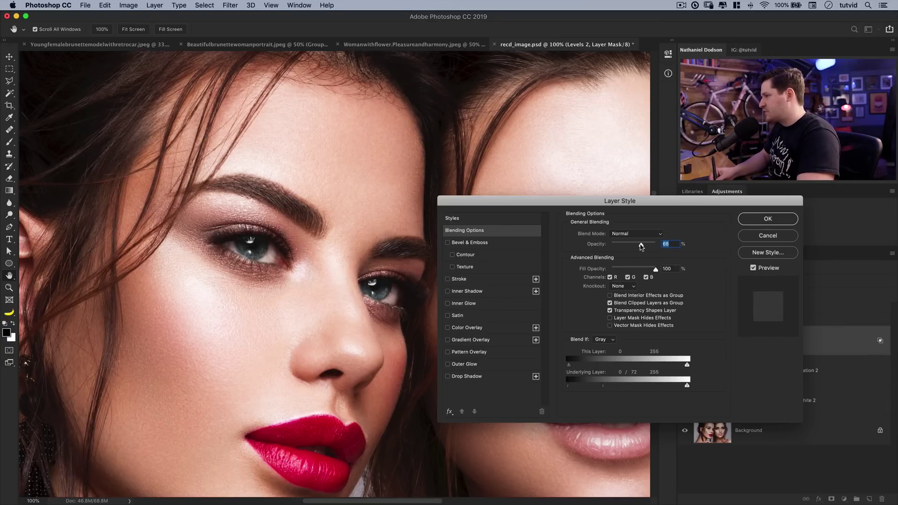
left_click(758, 220)
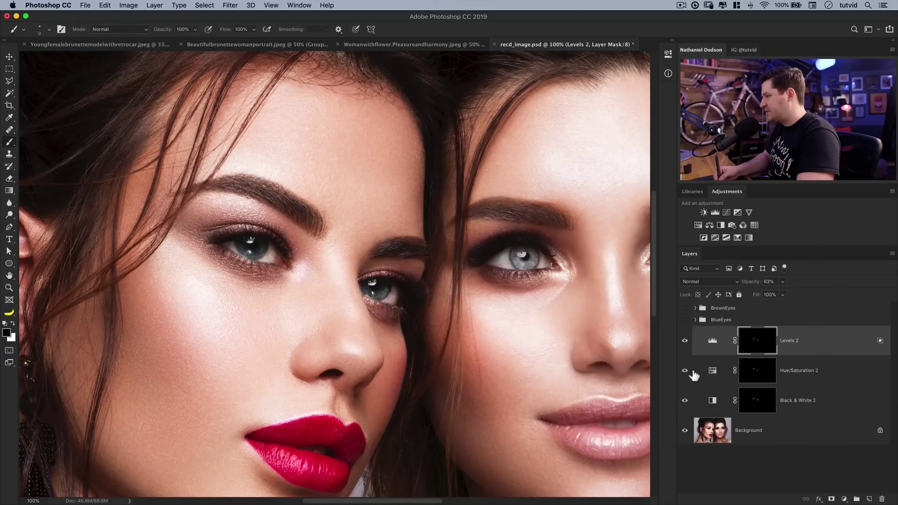
Step: Toggle the Levels brightening off and on to compare, then zoom into the left woman's eye
left_click(686, 343)
left_click(685, 342)
left_click(685, 343)
left_click(685, 343)
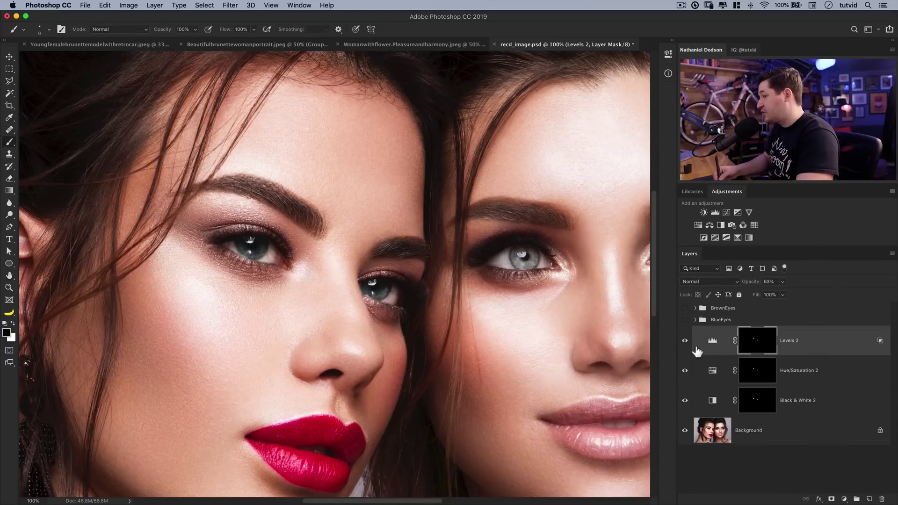
left_click_drag(373, 280, 333, 267)
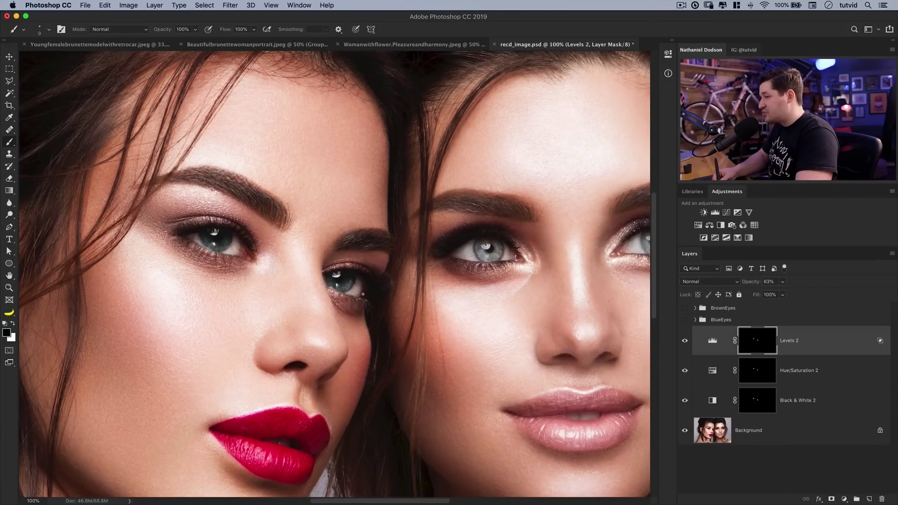
key("super+minus")
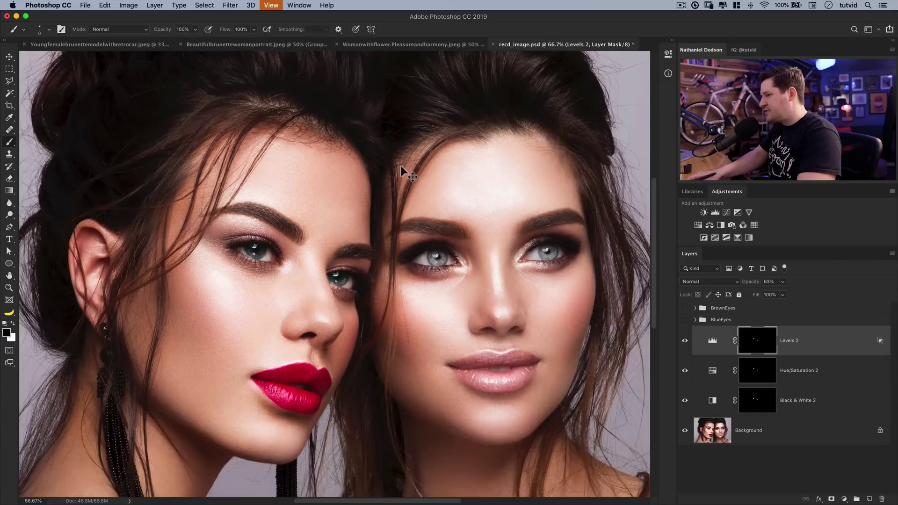
key("z")
left_click_drag(351, 284, 327, 270)
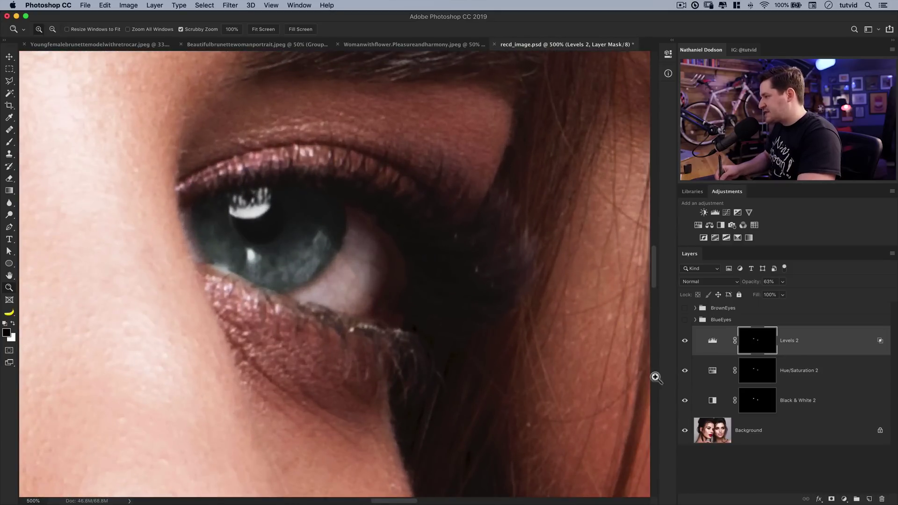
Step: Ready a slightly larger white brush on the Hue/Saturation 2 mask, then zoom out to compare the portrait
left_click(757, 369)
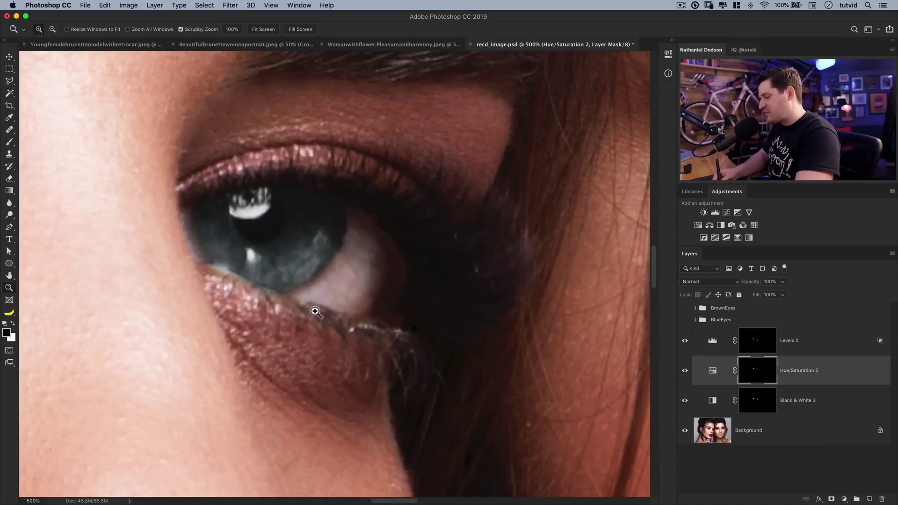
key("b")
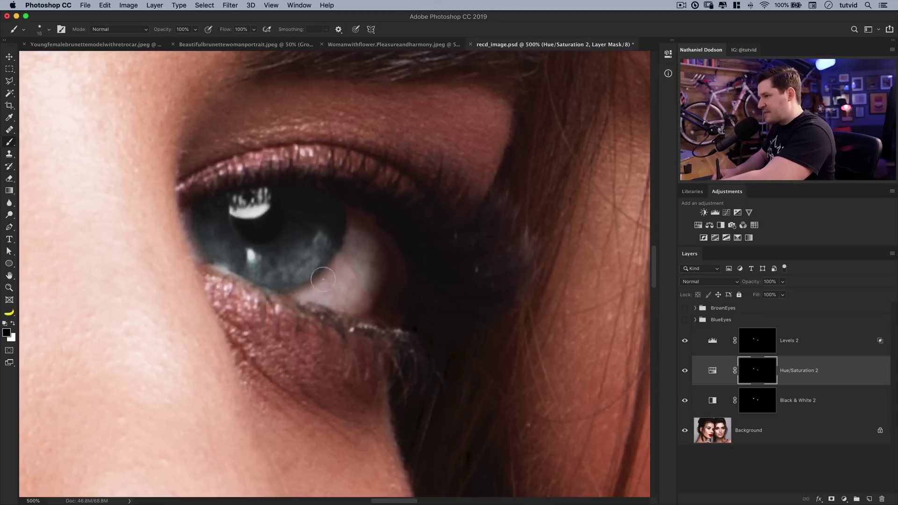
key("bracketright")
left_click(14, 324)
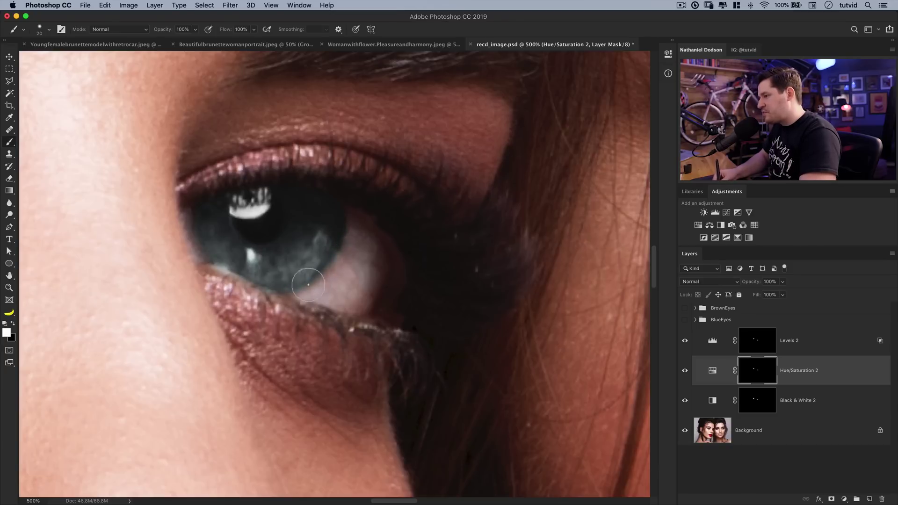
key("super+minus")
key("super+minus")
key("super+minus")
key("super+minus")
key("super+minus")
key("super+minus")
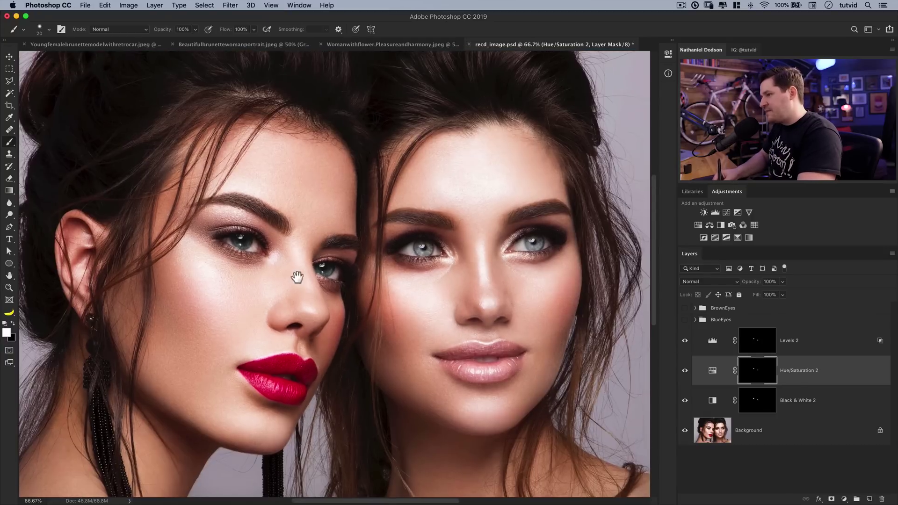
scroll(296, 316, "right", 2)
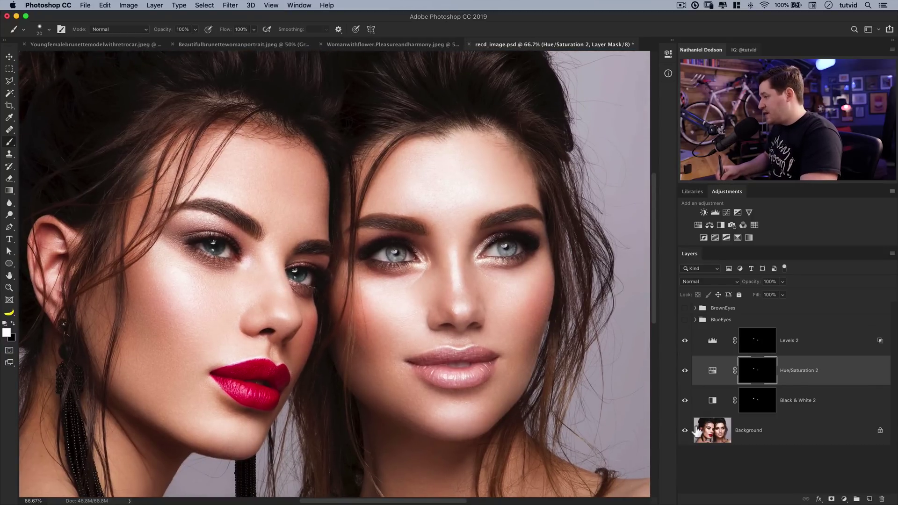
mouse_move(686, 400)
left_mouse_down()
mouse_move(688, 349)
mouse_move(684, 401)
left_mouse_up()
Step: Group Levels 2, Hue/Saturation 2 and Black & White 2 into Group 1, then select Background
key("z")
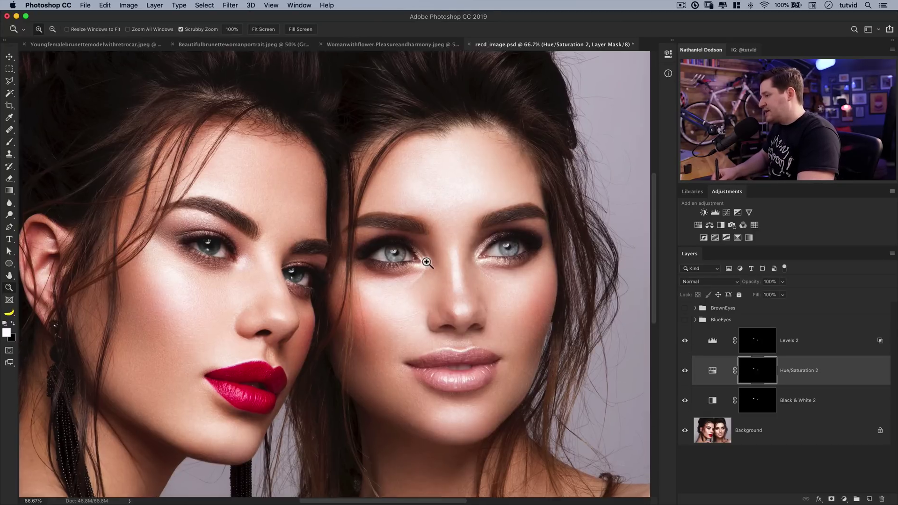
left_click_drag(425, 257, 431, 285)
left_click(818, 347, "shift")
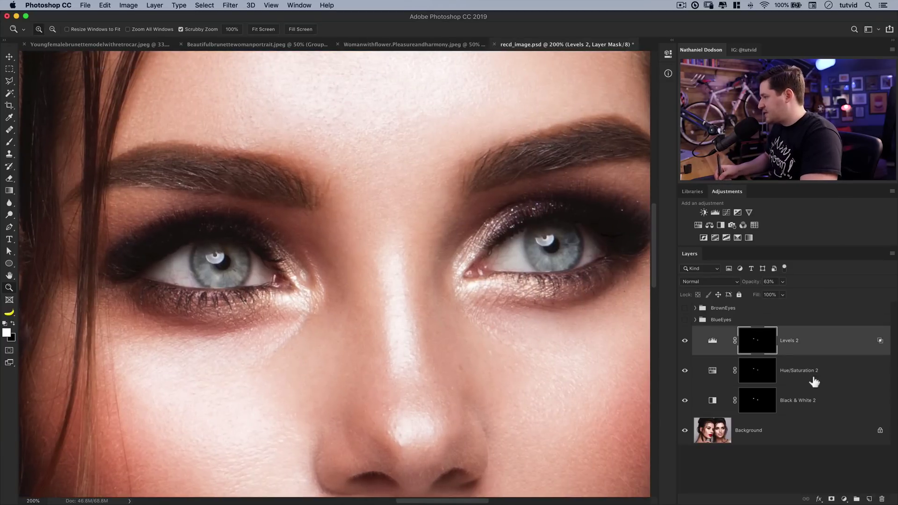
left_click(833, 406, "shift")
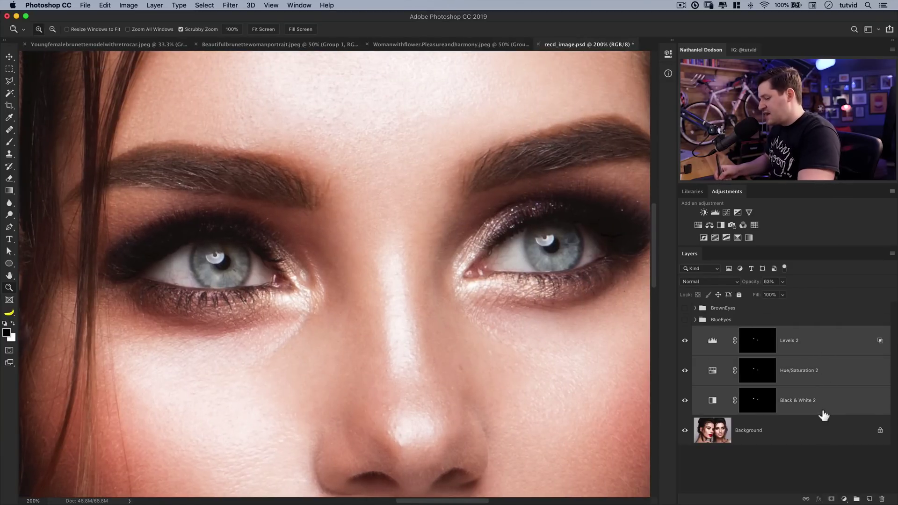
key("super+g")
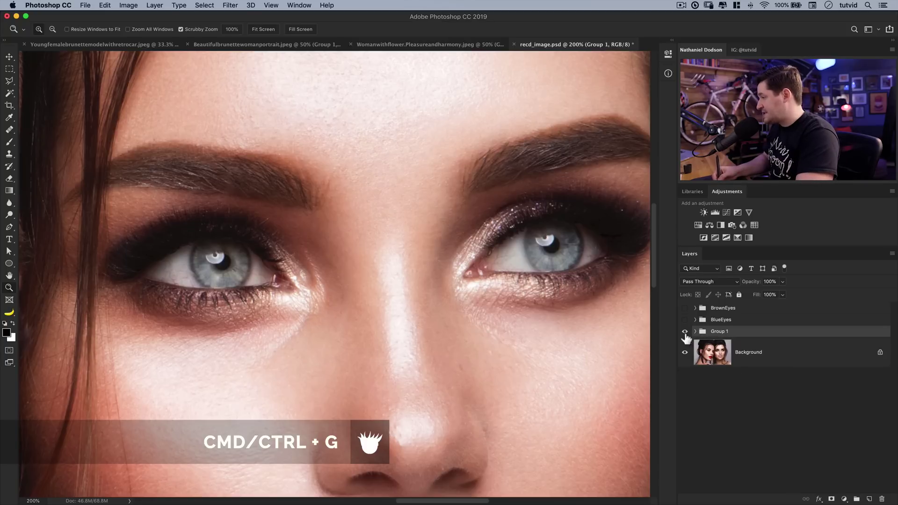
left_click(720, 358)
Step: Recentre on the right woman's eyes and enter Quick Mask with the Brush ready
left_click_drag(383, 365, 412, 328)
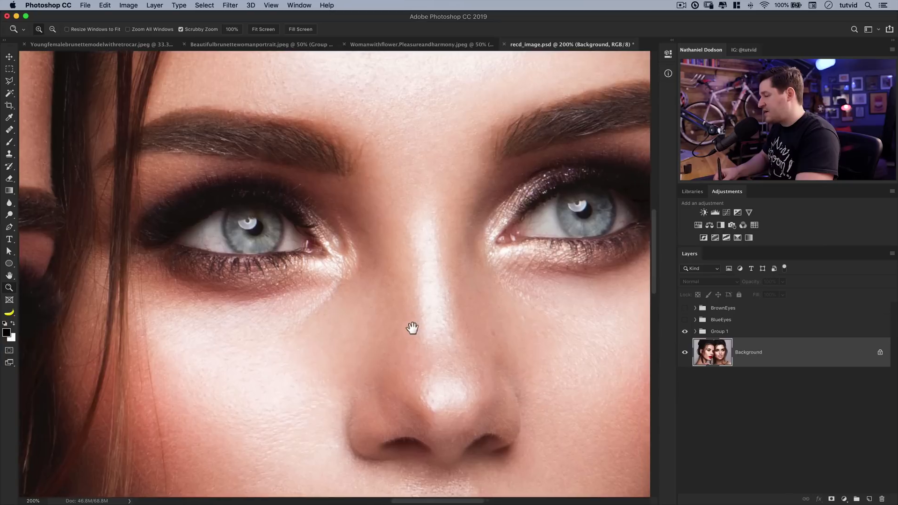
scroll(412, 328, "up", 3)
scroll(412, 328, "right", 3)
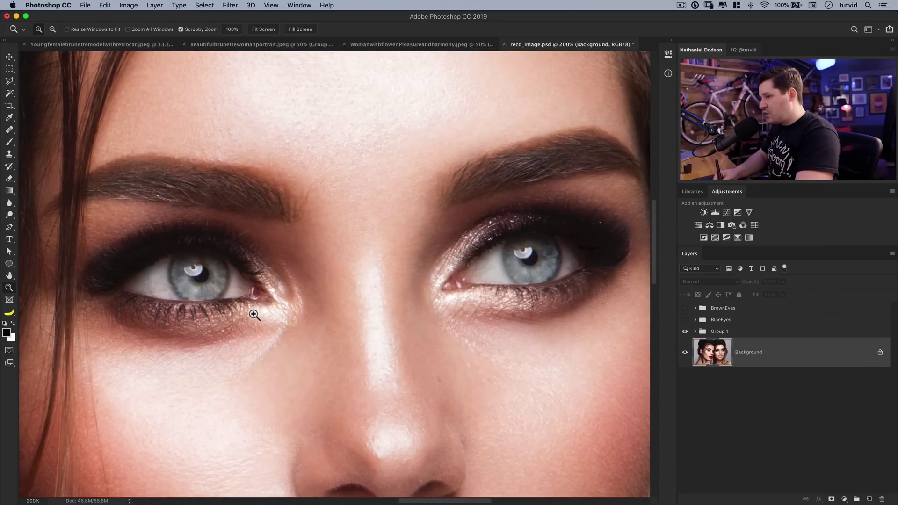
key("q")
key("b")
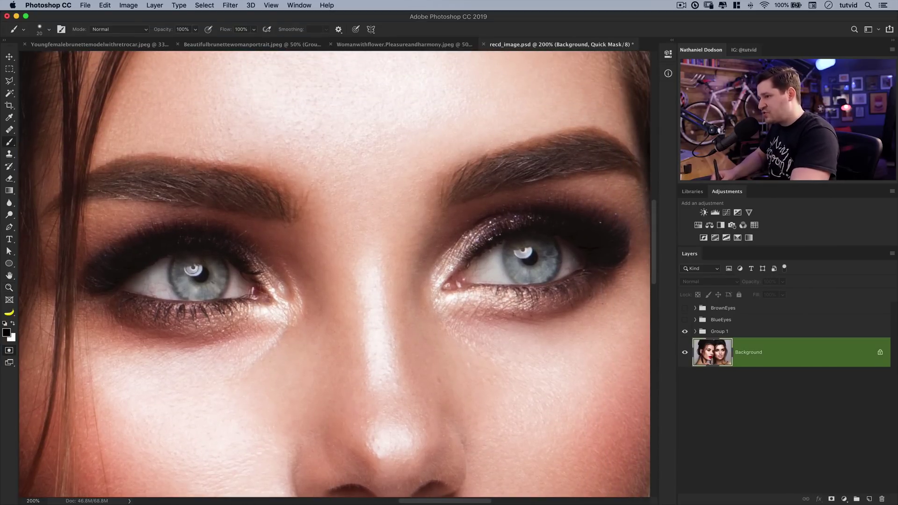
Step: Paint a quick mask over both of the right woman's irises with a slightly larger brush and convert it to a selection
key("]")
mouse_move(159, 287)
left_mouse_down()
mouse_move(199, 270)
mouse_move(189, 284)
mouse_move(214, 290)
mouse_move(218, 268)
mouse_move(194, 278)
left_mouse_up()
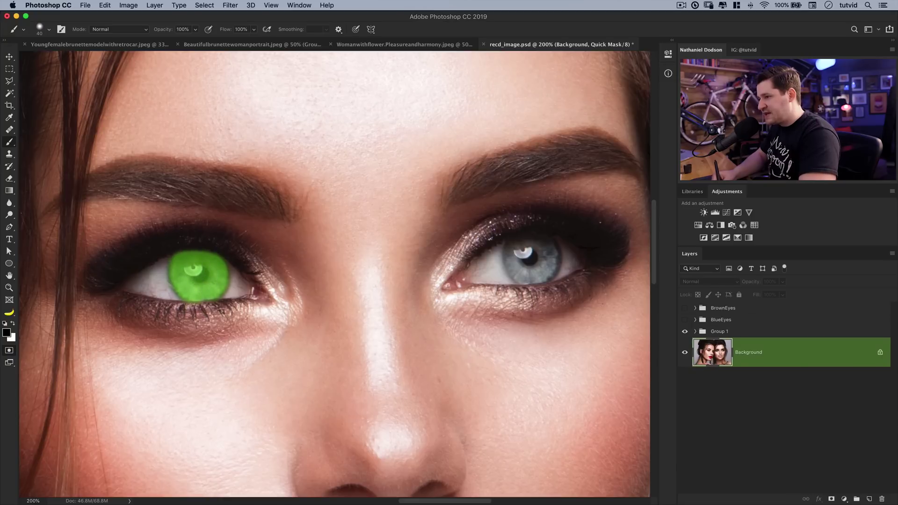
mouse_move(519, 259)
left_mouse_down()
mouse_move(543, 250)
mouse_move(554, 253)
mouse_move(549, 277)
mouse_move(528, 282)
mouse_move(520, 265)
left_mouse_up()
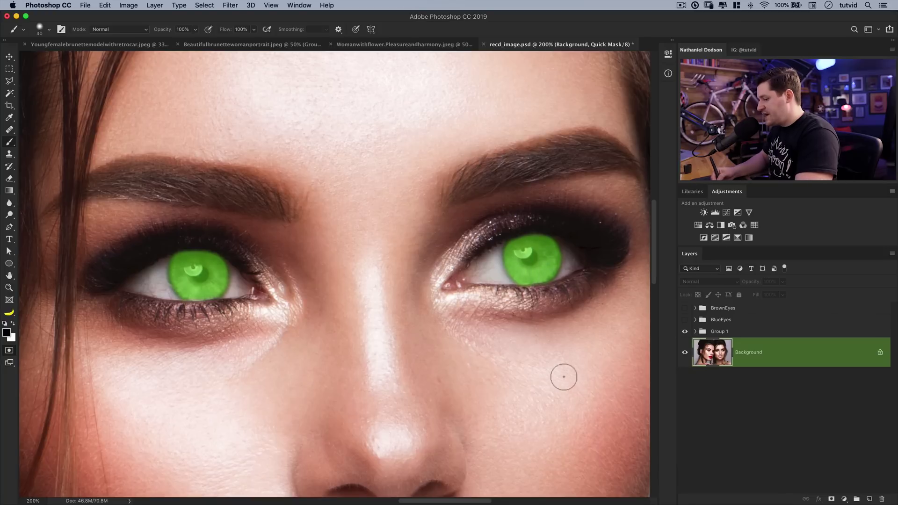
key("q")
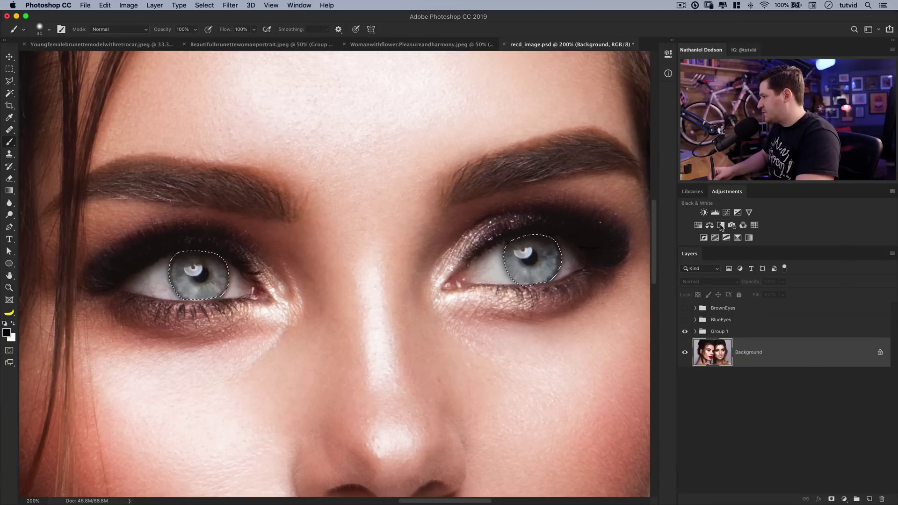
Step: Grey the right woman's irises with a Black & White layer, then reload the iris selection and add Hue/Saturation
left_click(721, 228)
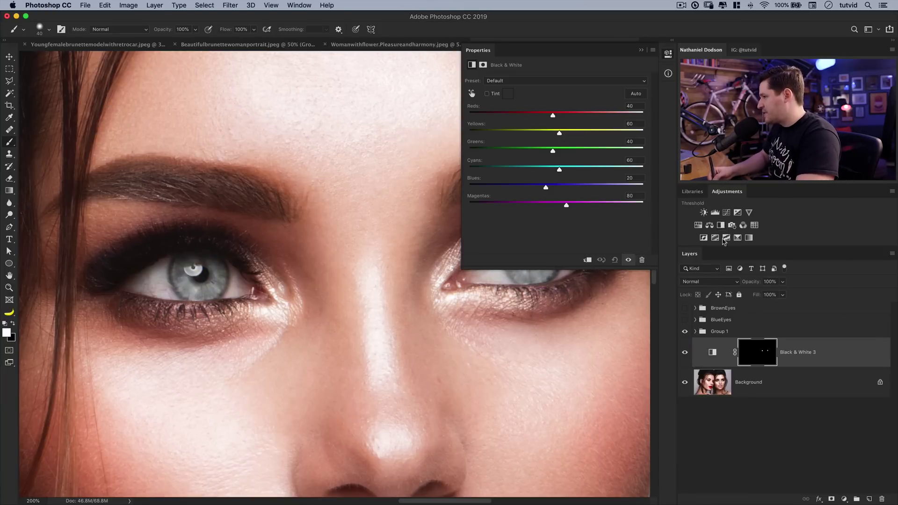
left_click(668, 53)
left_click(712, 354)
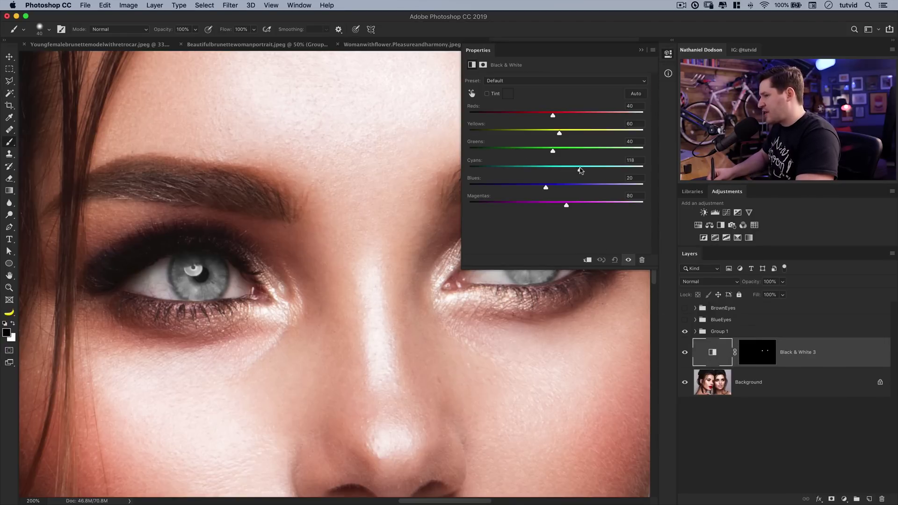
left_click_drag(568, 169, 542, 187)
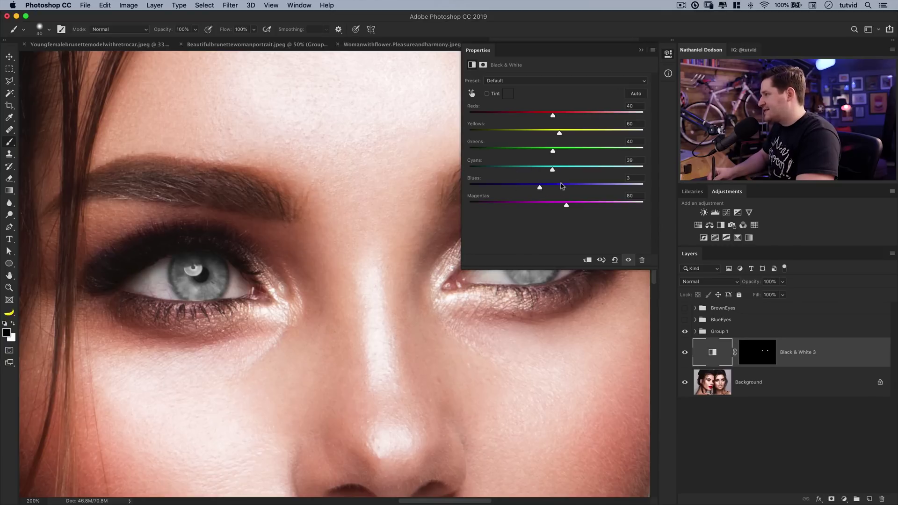
left_click(668, 54)
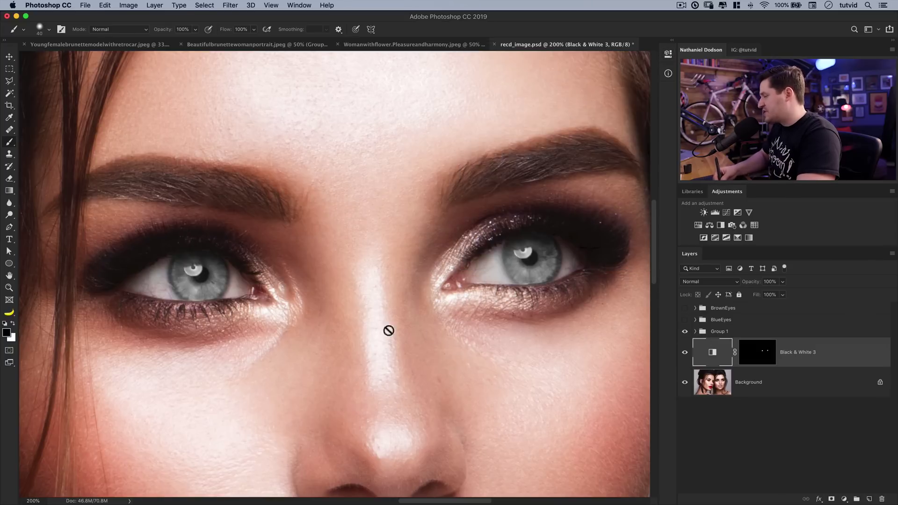
left_click(766, 356, "super")
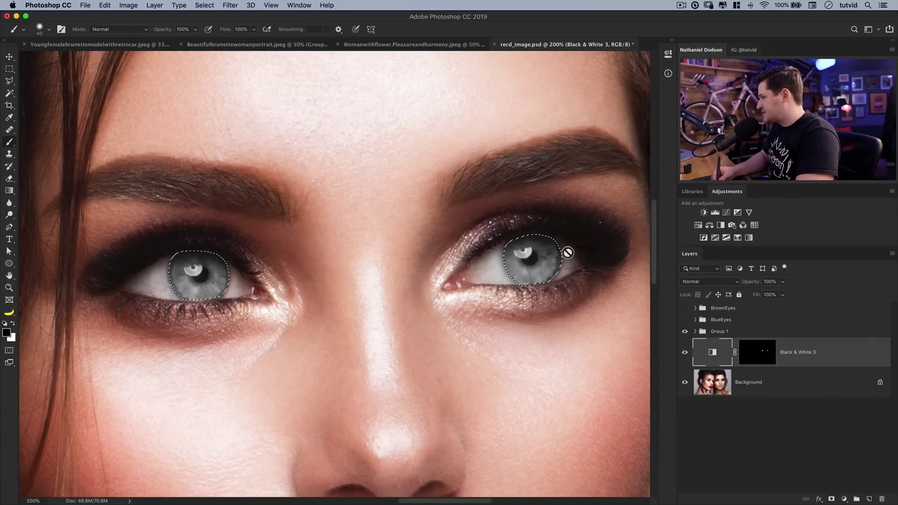
left_click(699, 225)
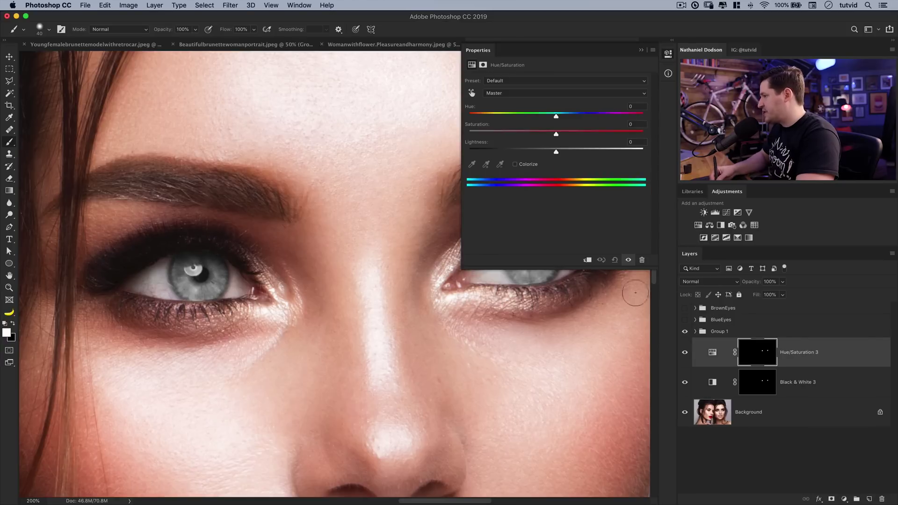
Step: Colorize the right woman's irises with Hue 18, Saturation 40, Lightness -49
left_click(515, 165)
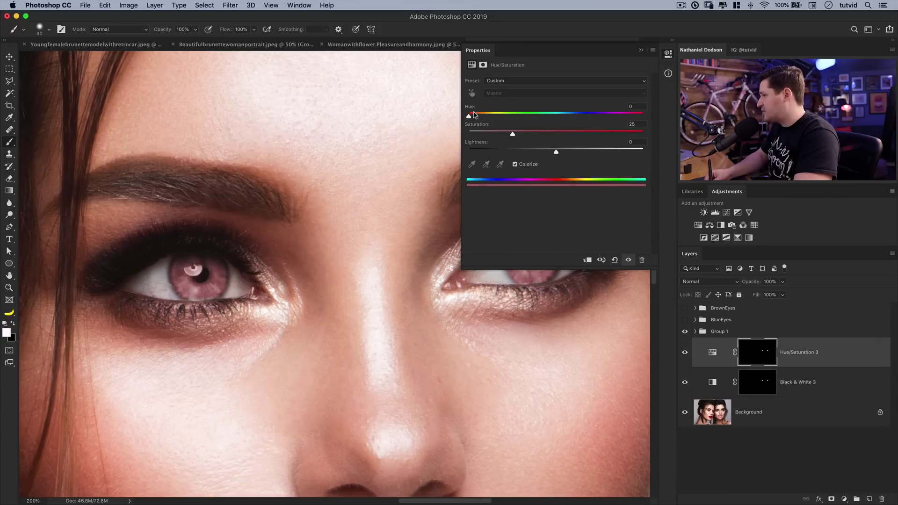
left_click_drag(471, 116, 488, 116)
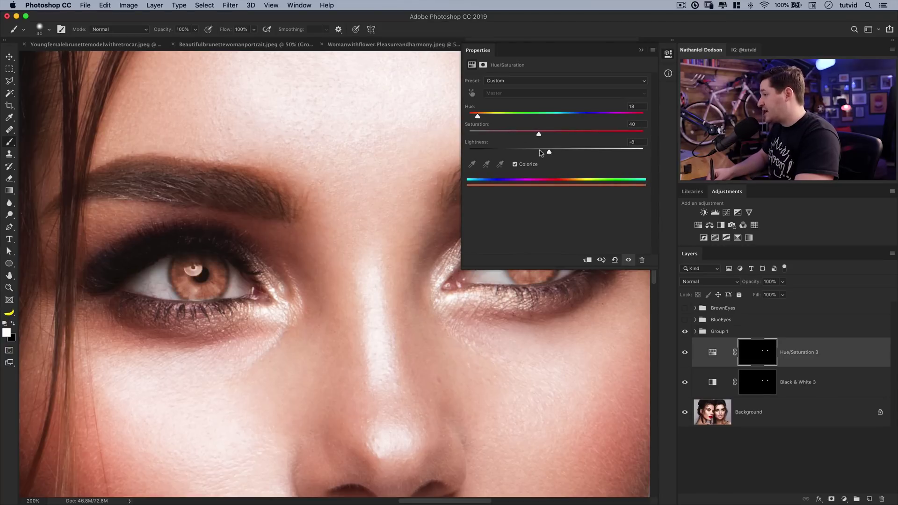
left_click_drag(540, 153, 515, 156)
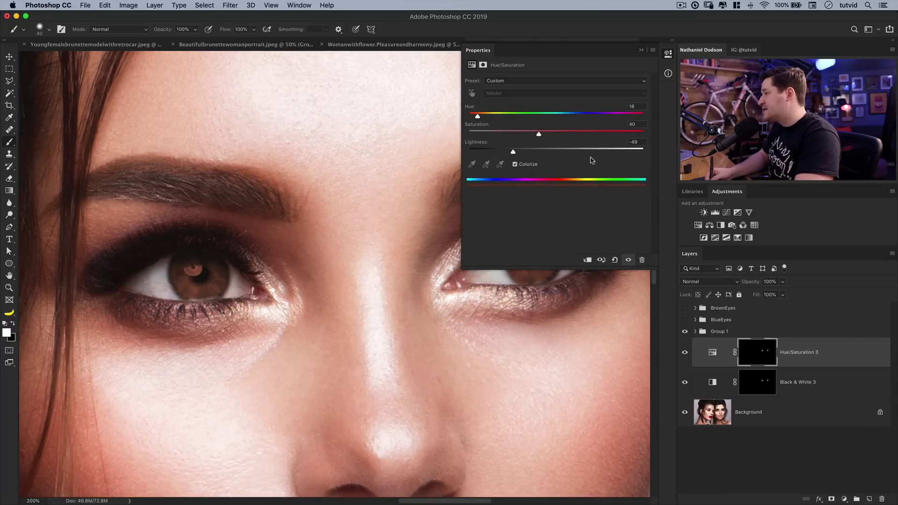
left_click(667, 55)
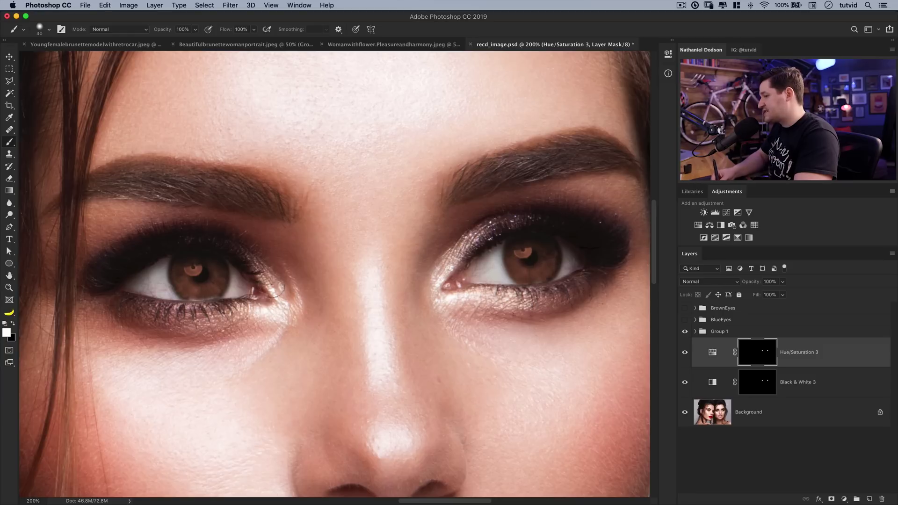
Step: Zoom in close on the right woman's brown eye to inspect it
key("z")
left_click(537, 266)
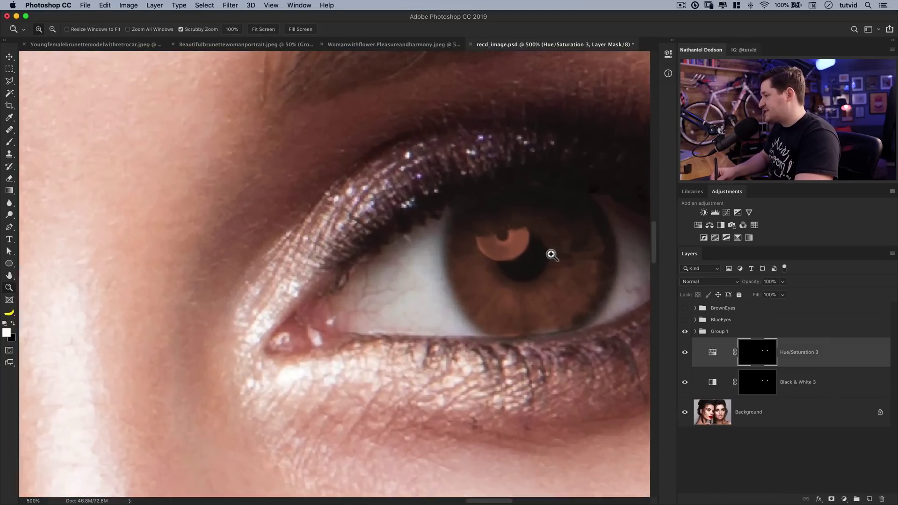
left_click(551, 254)
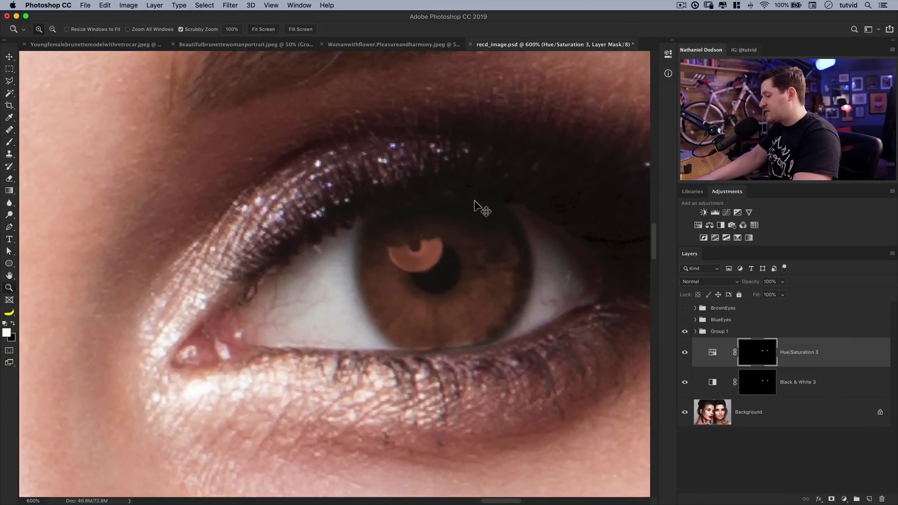
key("super+0")
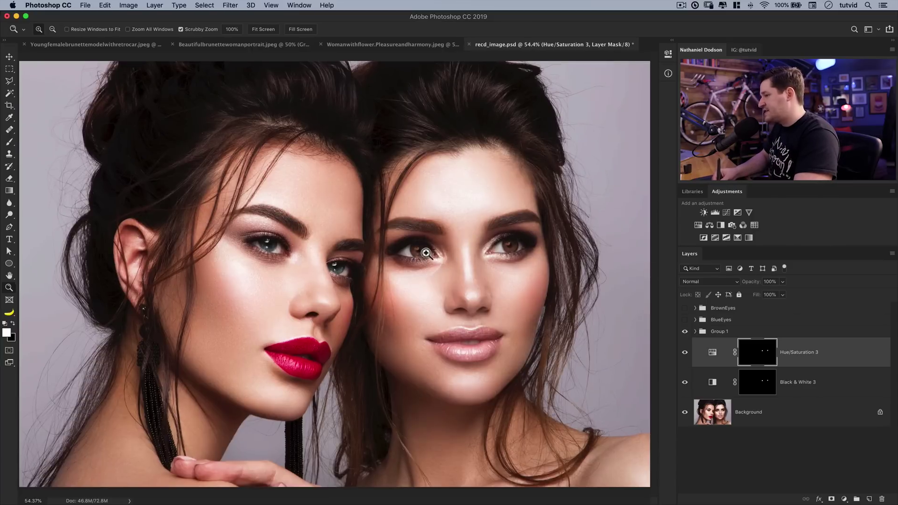
left_click_drag(426, 253, 474, 275)
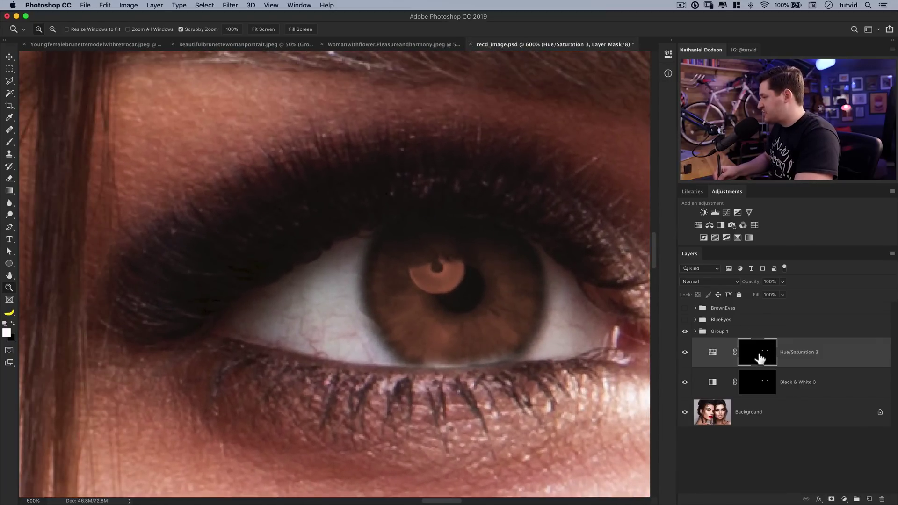
Step: Paint black on the Hue/Saturation 3 mask to restore the white catchlights in both brown eyes
left_click(10, 142)
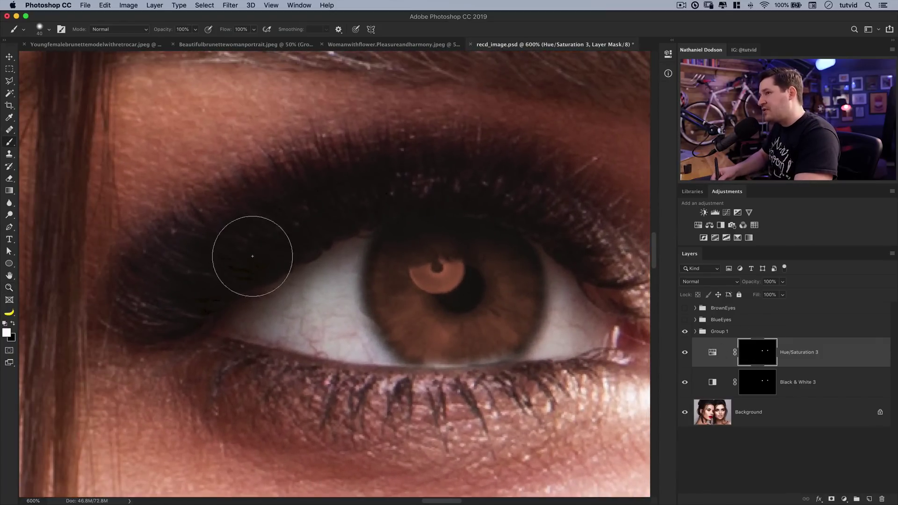
left_click(13, 323)
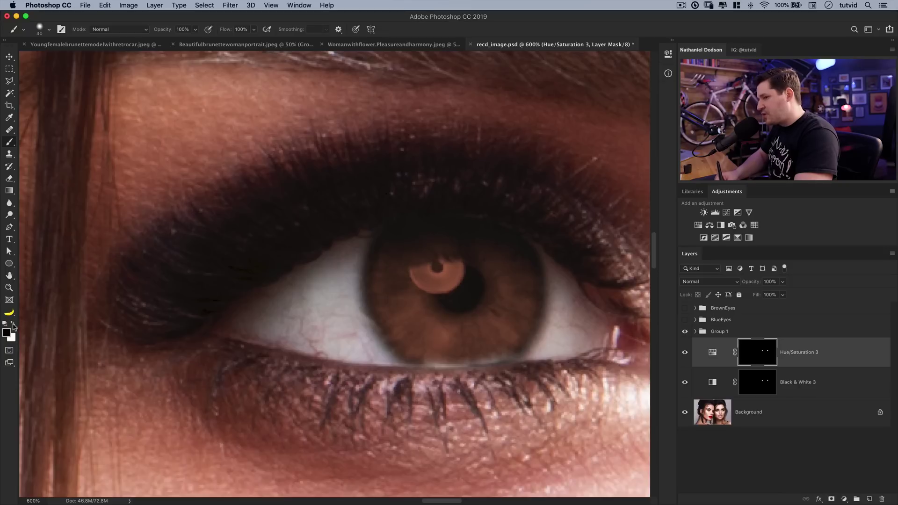
key("bracketleft")
key("bracketleft")
key("bracketleft")
key("bracketleft")
key("bracketleft")
key("bracketleft")
key("bracketleft")
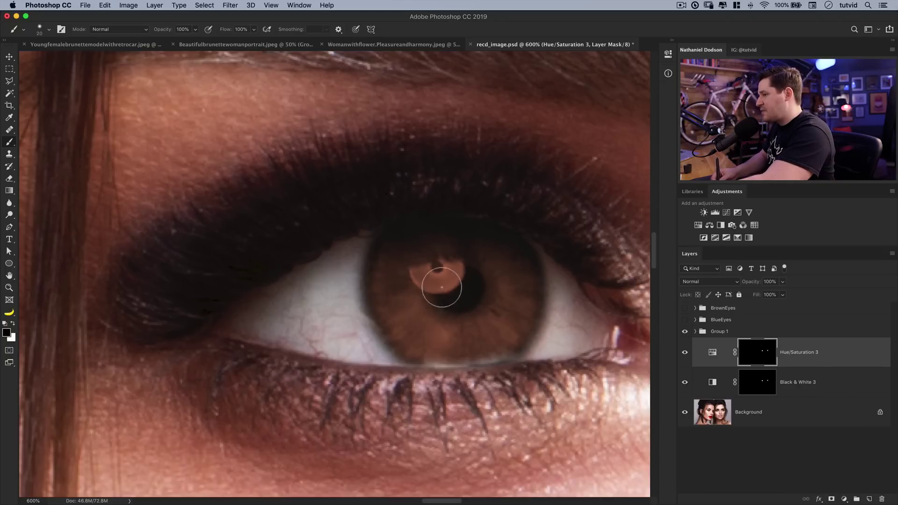
mouse_move(426, 278)
left_mouse_down()
mouse_move(418, 279)
mouse_move(438, 292)
mouse_move(428, 276)
mouse_move(451, 264)
mouse_move(476, 283)
mouse_move(477, 299)
mouse_move(457, 304)
mouse_move(469, 293)
mouse_move(456, 283)
mouse_move(463, 307)
mouse_move(453, 307)
mouse_move(453, 289)
mouse_move(465, 290)
mouse_move(301, 304)
left_mouse_up()
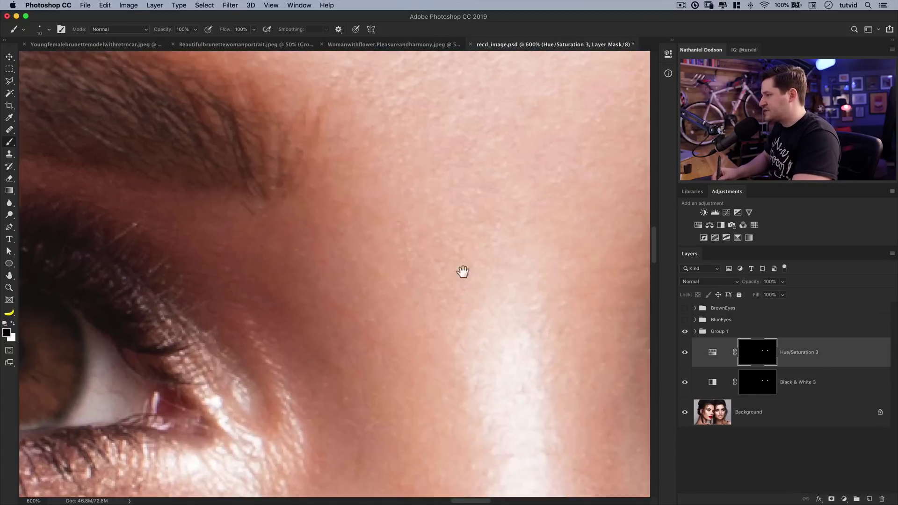
left_click_drag(463, 271, 399, 277)
scroll(399, 276, "right", 10)
scroll(399, 277, "down", 4)
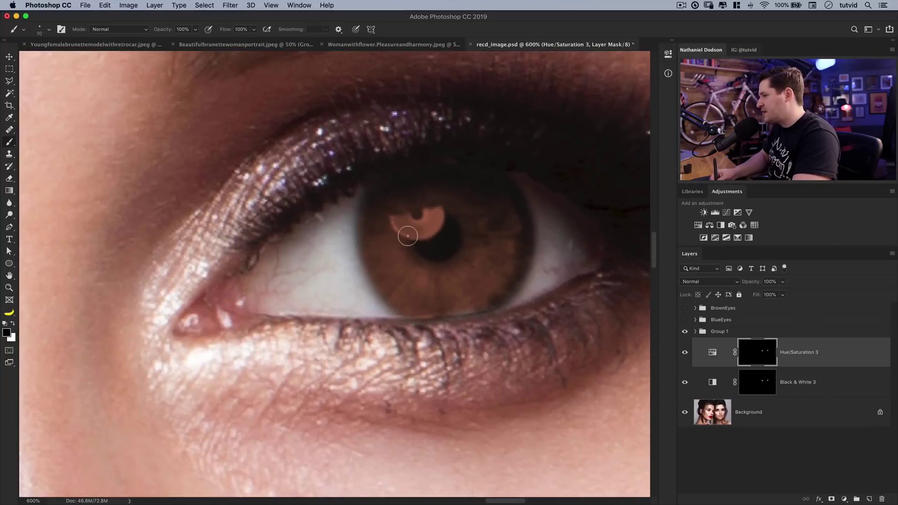
mouse_move(402, 225)
left_mouse_down()
mouse_move(417, 237)
mouse_move(410, 224)
mouse_move(423, 231)
mouse_move(443, 217)
mouse_move(434, 248)
left_mouse_up()
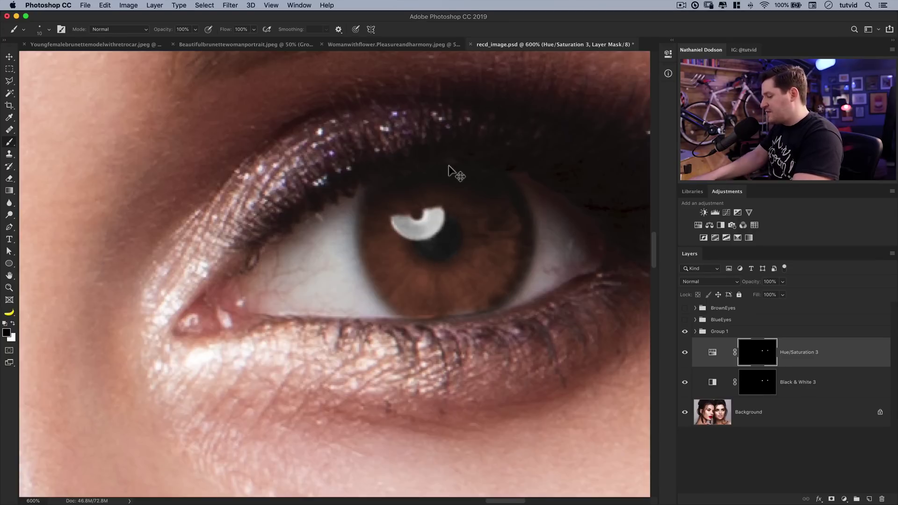
Step: Recheck the eye close up, then return to a 100% view showing both faces
key("super+minus")
key("super+minus")
key("super+minus")
key("super+minus")
key("super+minus")
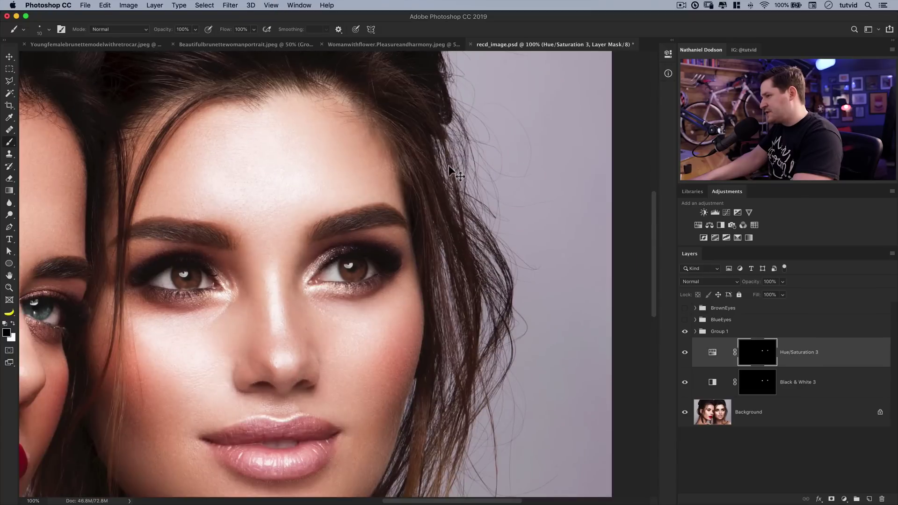
scroll(309, 299, "left", 5)
scroll(309, 299, "down", 2)
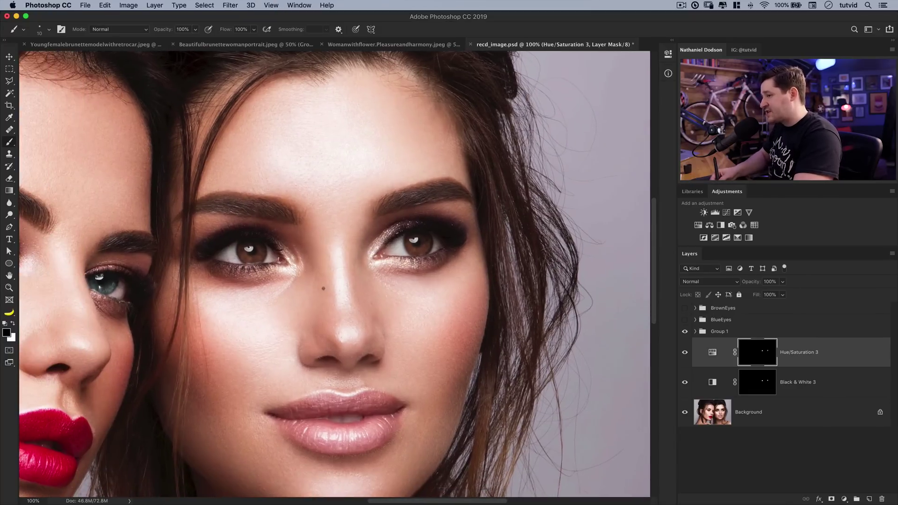
key("z")
mouse_move(255, 255)
left_mouse_down()
mouse_move(277, 261)
mouse_move(225, 256)
left_mouse_up()
key("b")
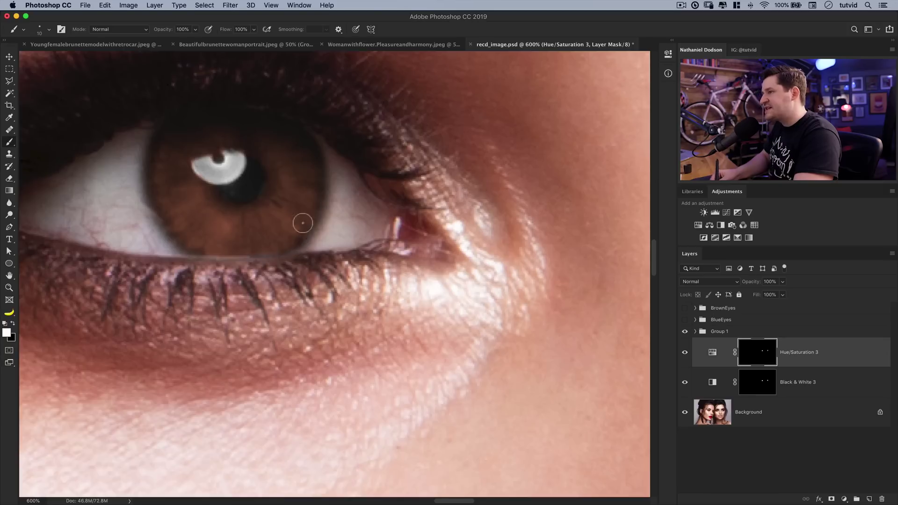
key("super+minus")
key("super+minus")
key("super+minus")
key("super+minus")
key("super+minus")
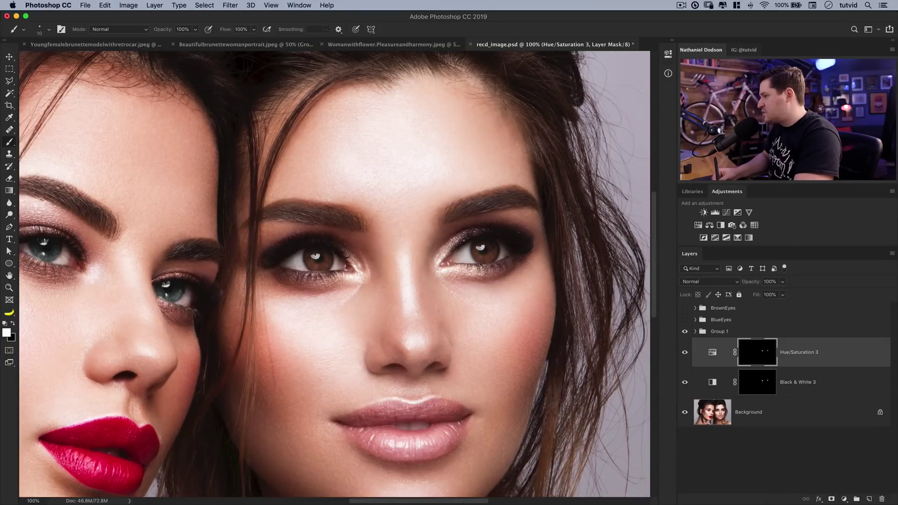
left_click_drag(514, 280, 470, 282)
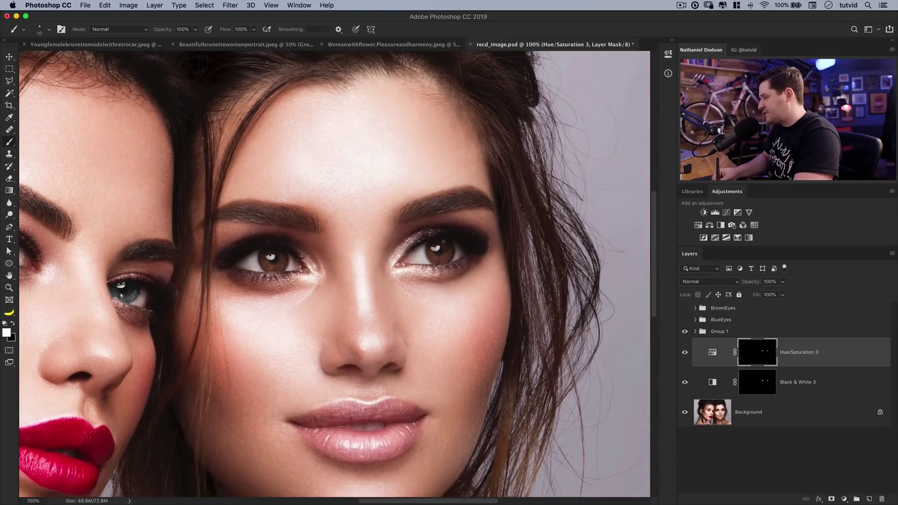
Step: Add a Levels layer masked to the irises with the white input set to 129
left_click(760, 361, "super")
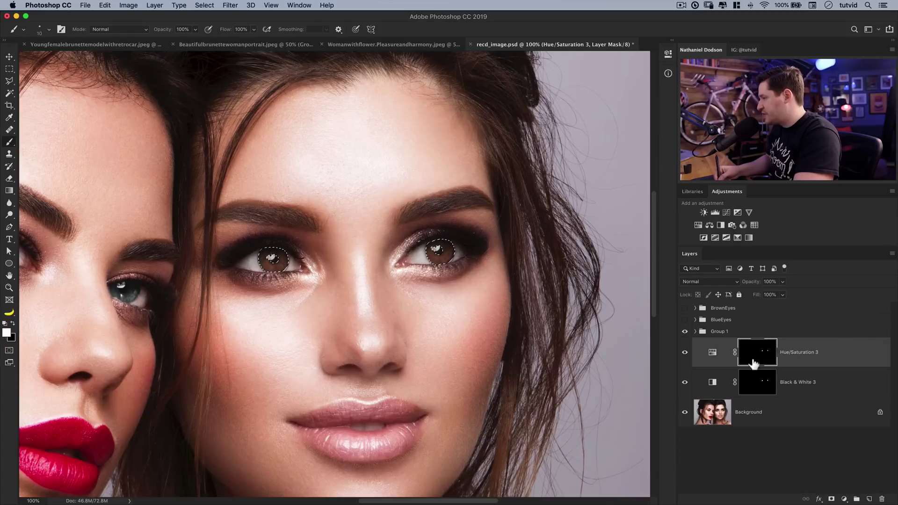
left_click(716, 214)
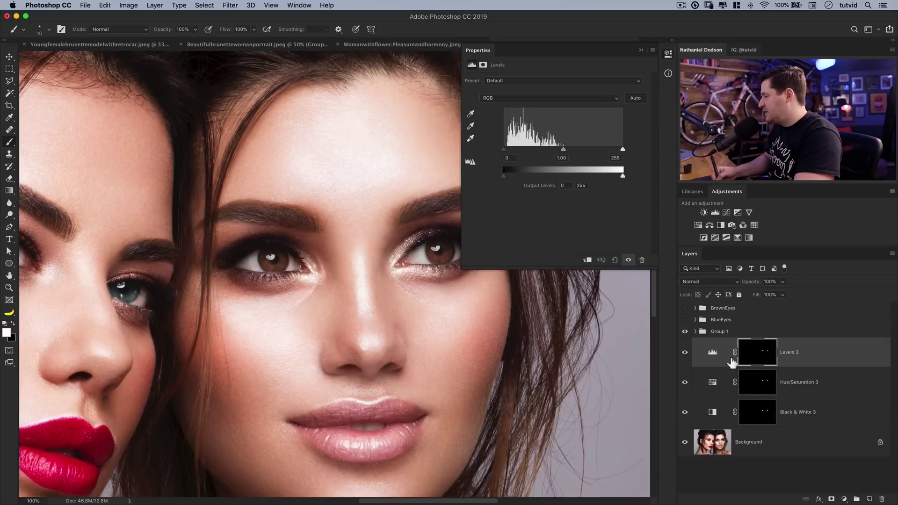
left_click_drag(623, 151, 566, 151)
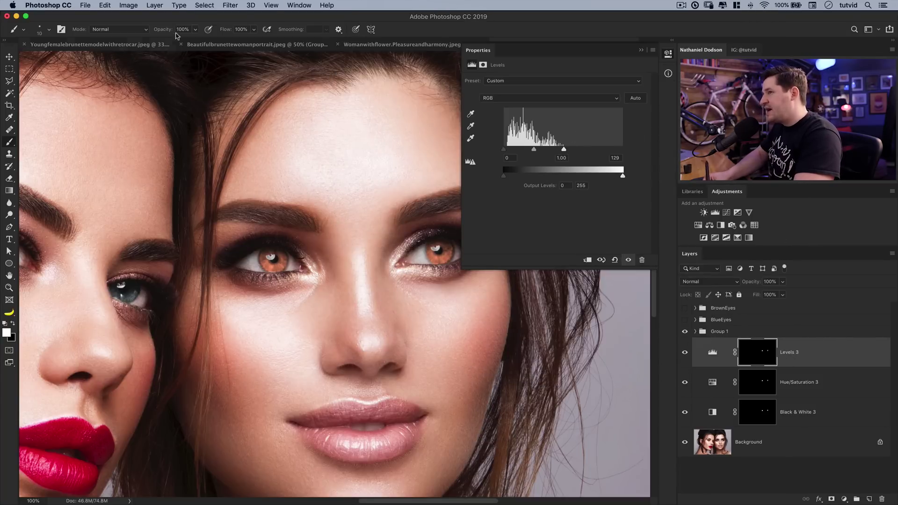
Step: Limit the Levels 3 layer with Blend If Underlying 0/124 and 75% opacity
left_click(154, 6)
mouse_move(215, 98)
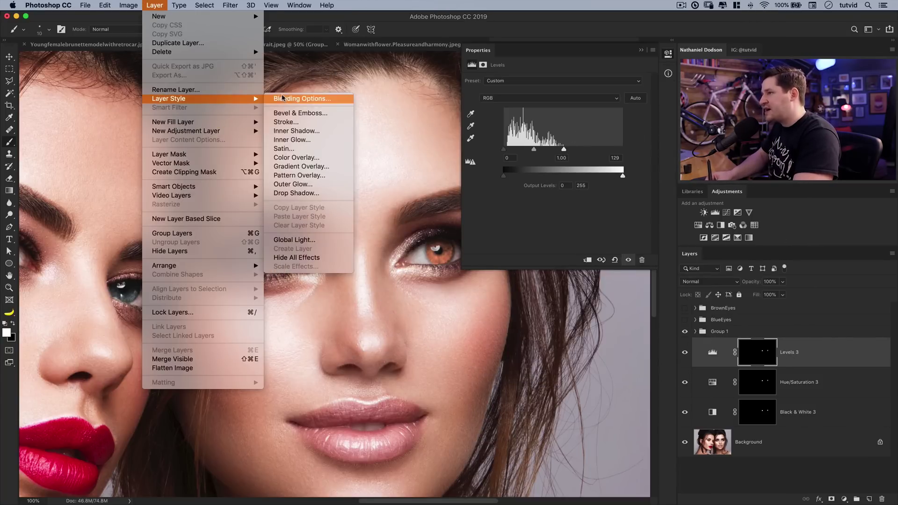
left_click(283, 98)
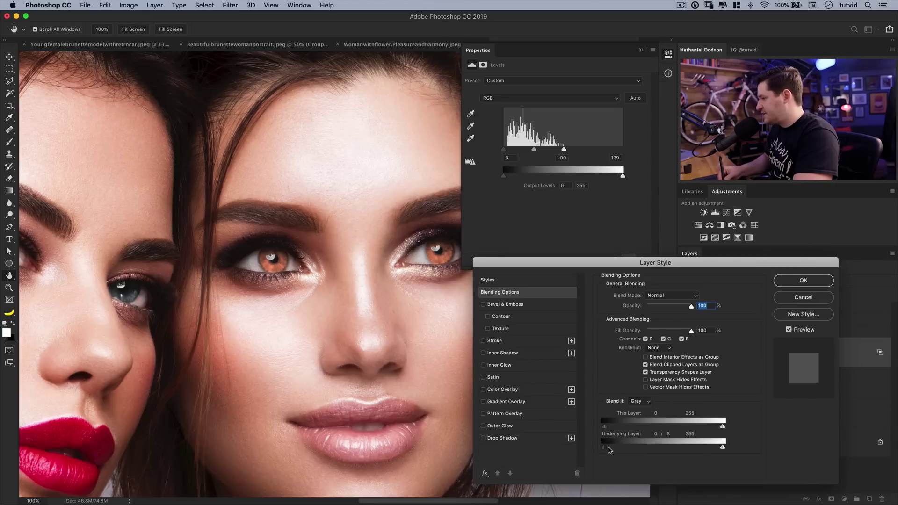
left_click_drag(622, 451, 664, 445)
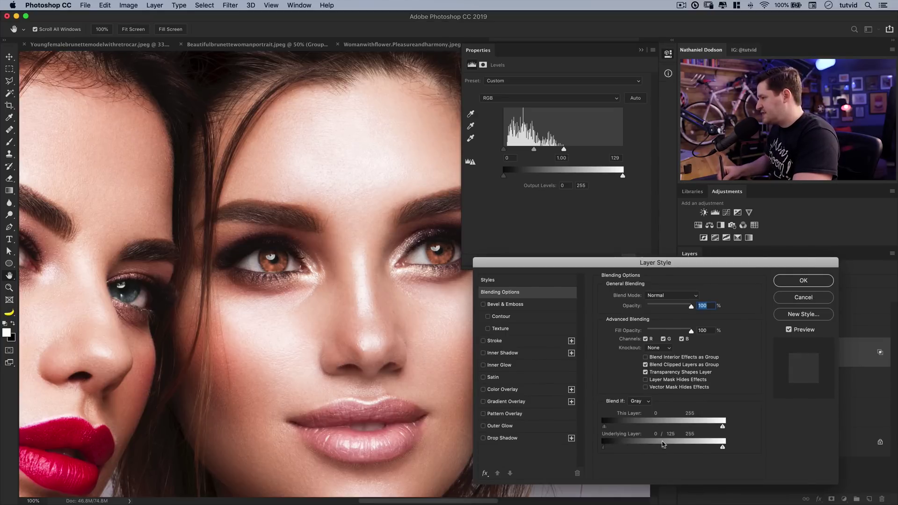
left_click(789, 330)
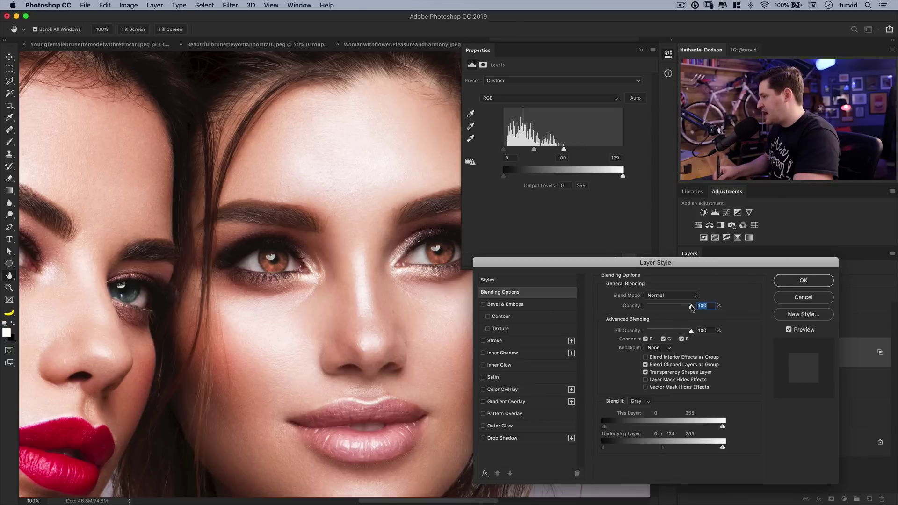
left_click(791, 283)
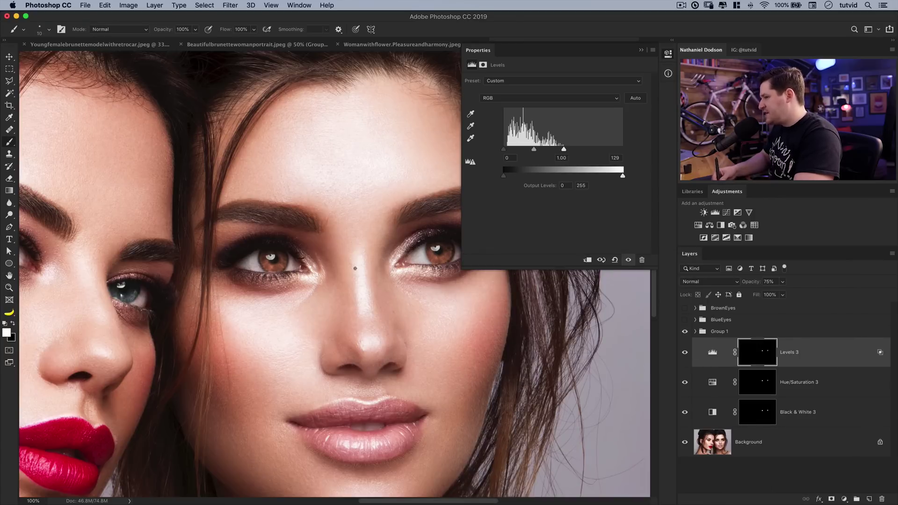
Step: Add Levels 4 masked to the irises: input black 12, gamma 0.84, output black 7
left_click_drag(732, 360, 763, 362)
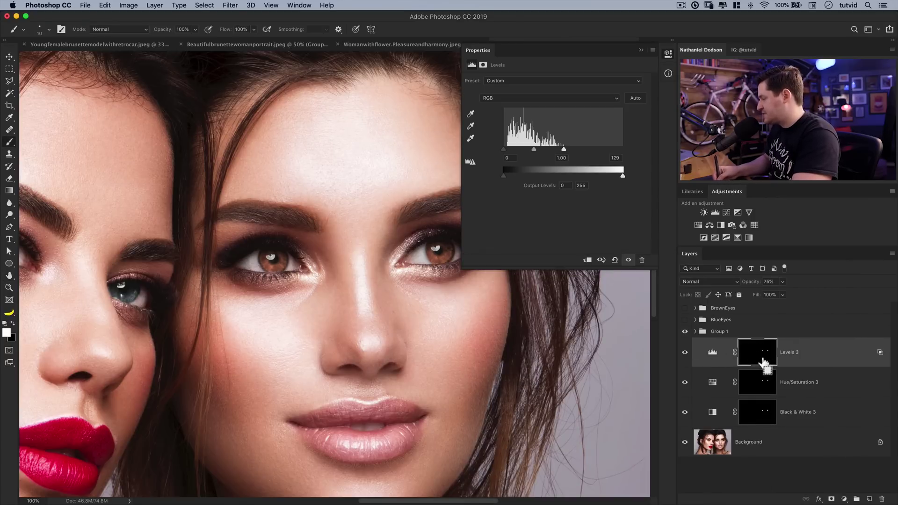
left_click(763, 361, "super")
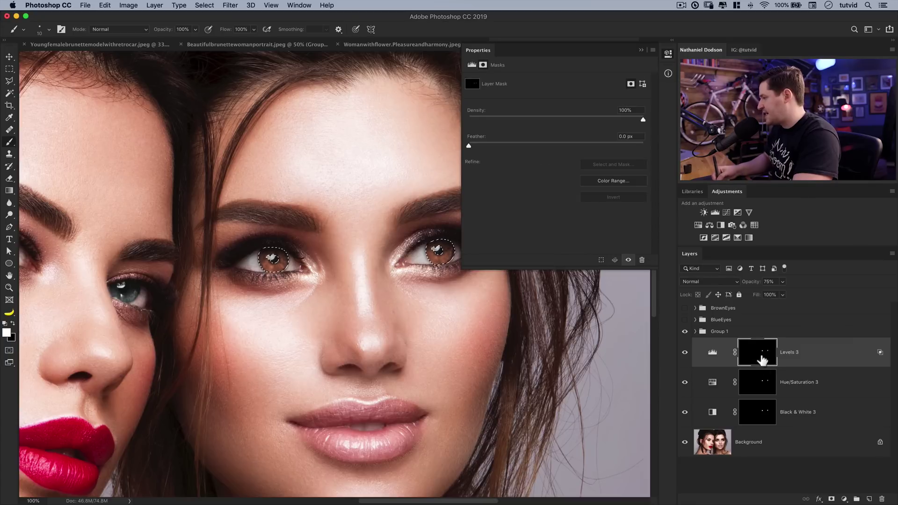
left_click(715, 212)
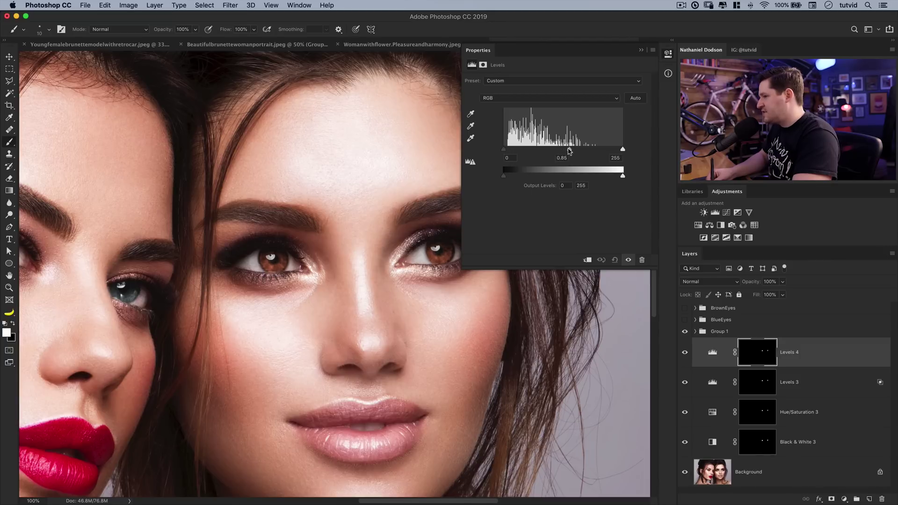
left_click_drag(569, 150, 571, 151)
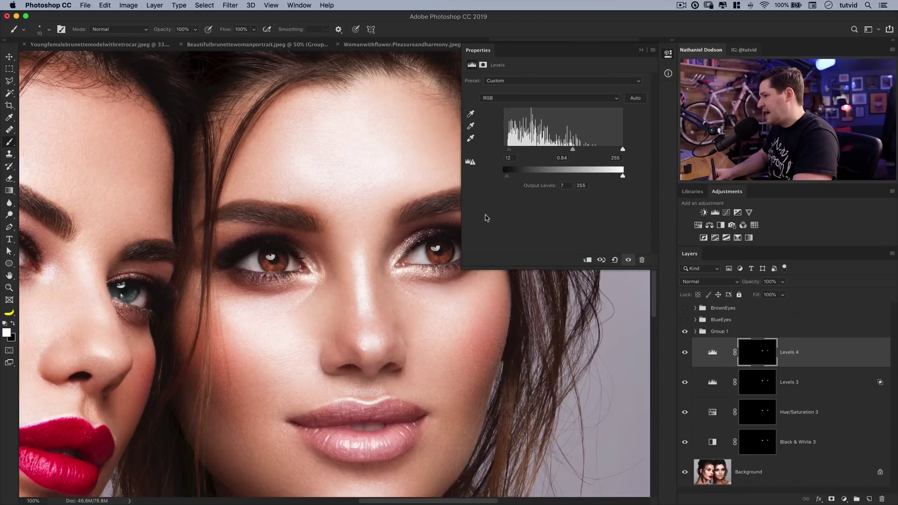
mouse_move(505, 176)
left_mouse_down()
mouse_move(531, 176)
mouse_move(505, 181)
left_mouse_up()
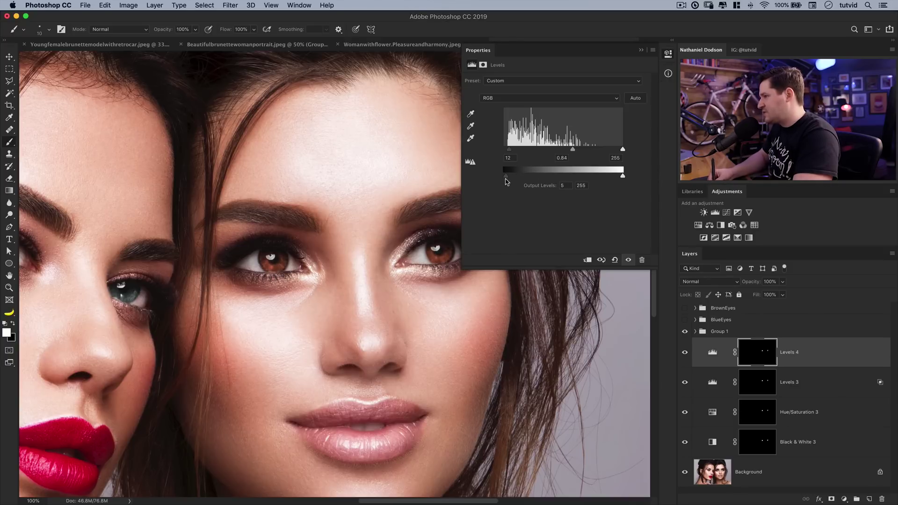
Step: Toggle Levels 4 off and on to compare the darkened irises
left_click(685, 354)
left_click(685, 354)
left_click(685, 353)
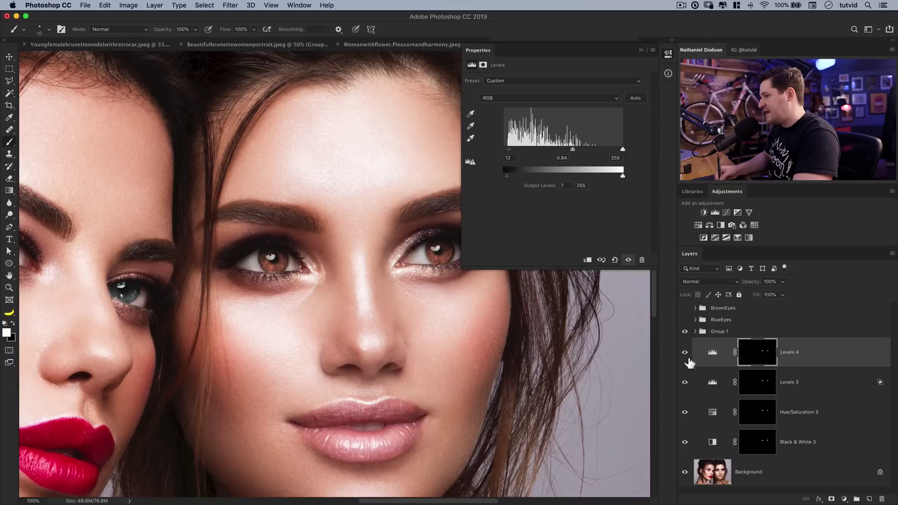
Step: Zoom out to 50% and group the four brown-eye adjustment layers into Group 2
left_click(668, 54)
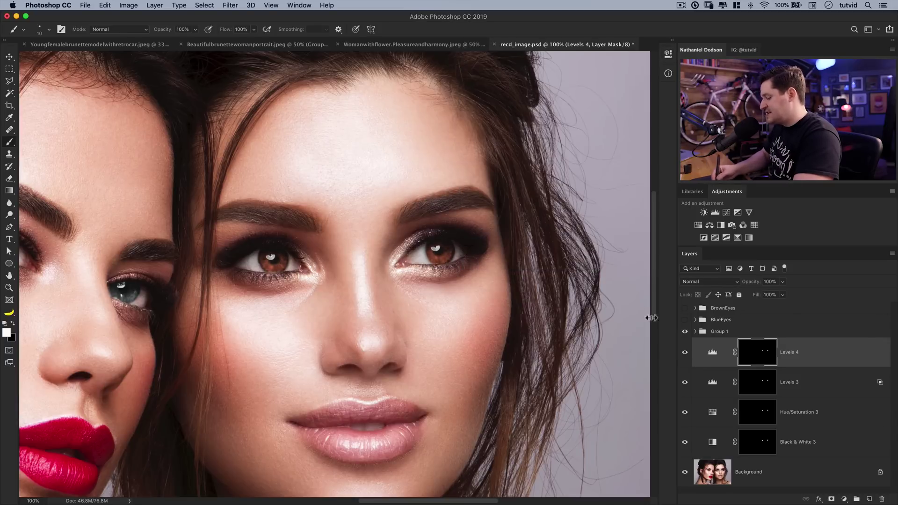
key("super+minus")
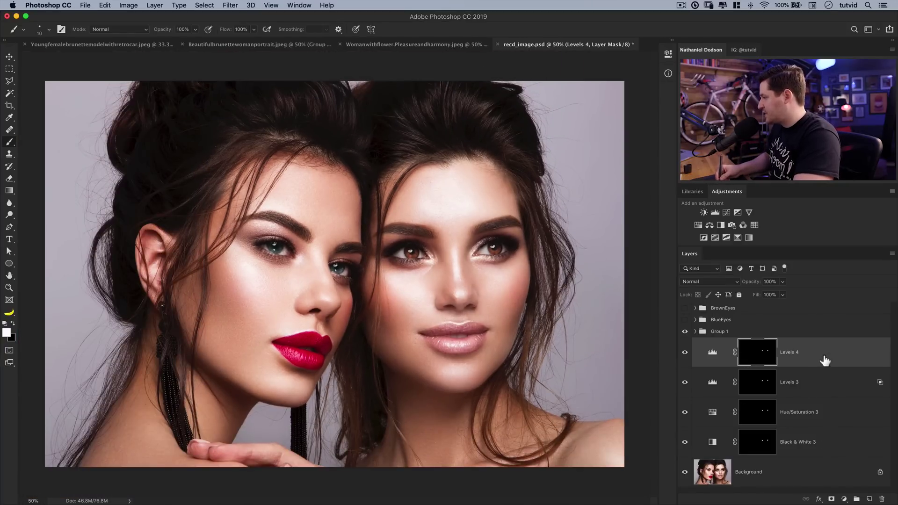
key("x")
left_click(839, 447, "shift")
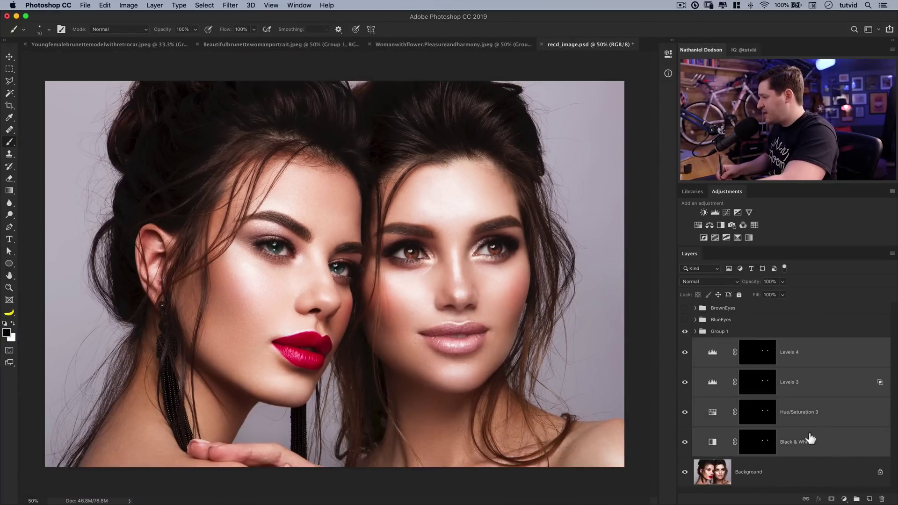
key("super+g")
Step: Toggle Group 1 and Group 2 visibility to compare the image with and without the colour swaps
left_click_drag(684, 332, 687, 344)
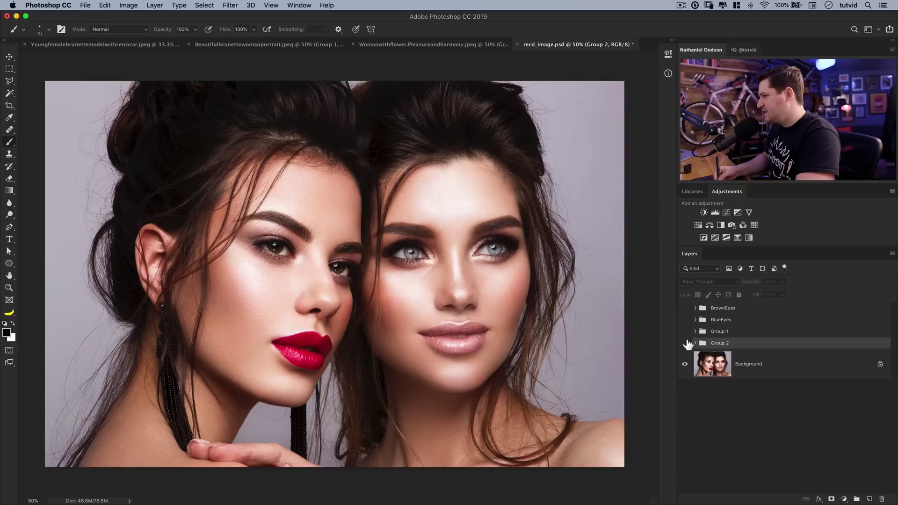
left_click(686, 343)
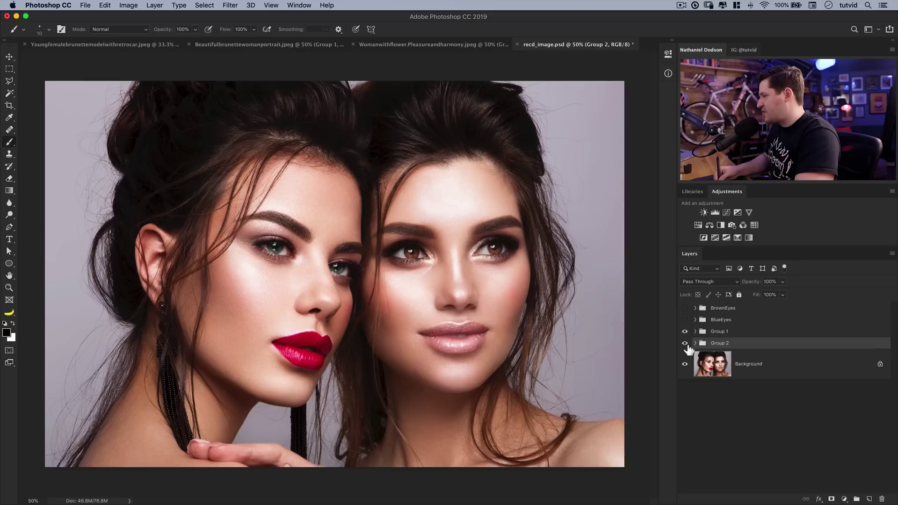
mouse_move(688, 345)
left_mouse_down()
mouse_move(686, 334)
mouse_move(686, 359)
left_mouse_up()
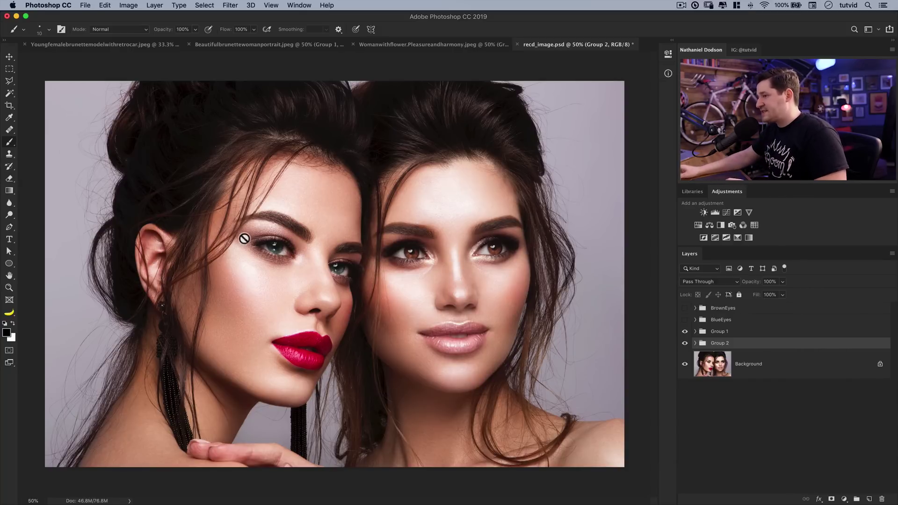
left_click(127, 45)
Step: Zoom to 200% on the hat model's blue eyes, back out to 33.3%, then return to the portrait
key("z")
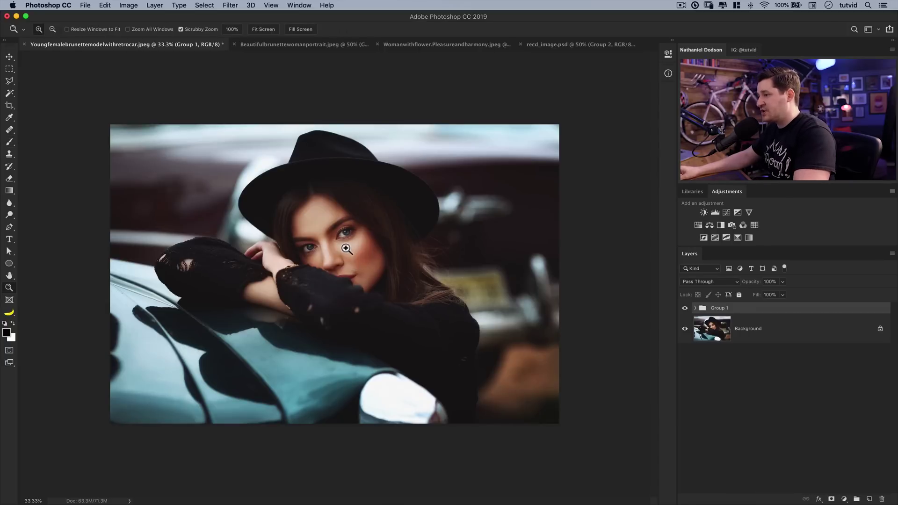
left_click(333, 241)
left_click(333, 241)
left_click(332, 228)
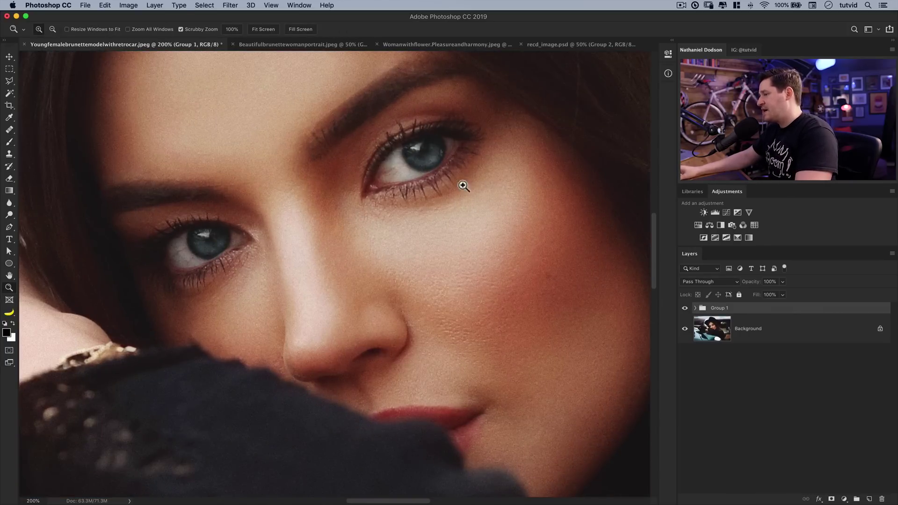
key("super+minus")
key("super+minus")
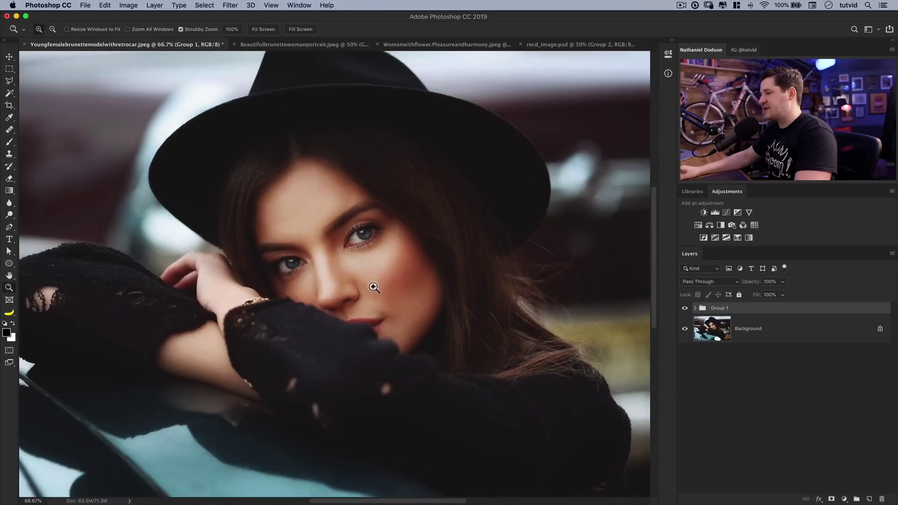
scroll(381, 271, "down", 1)
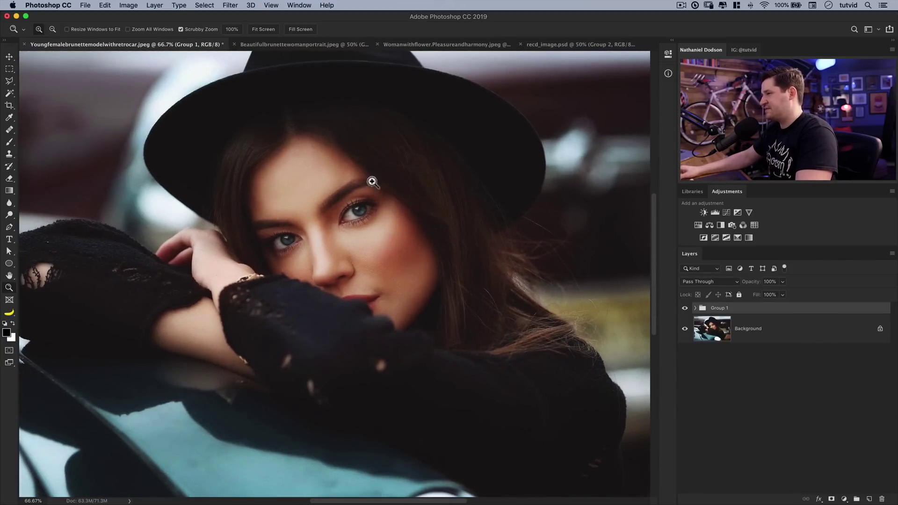
key("super+minus")
key("super+minus")
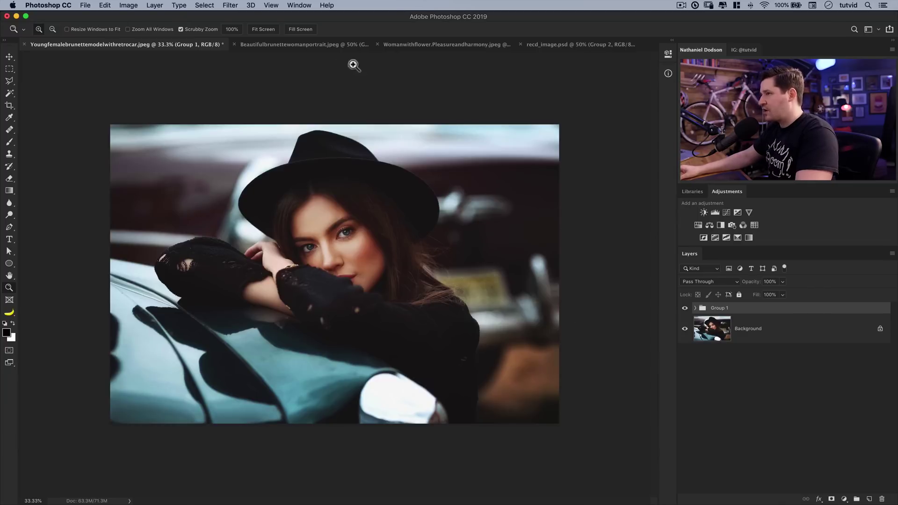
left_click(555, 47)
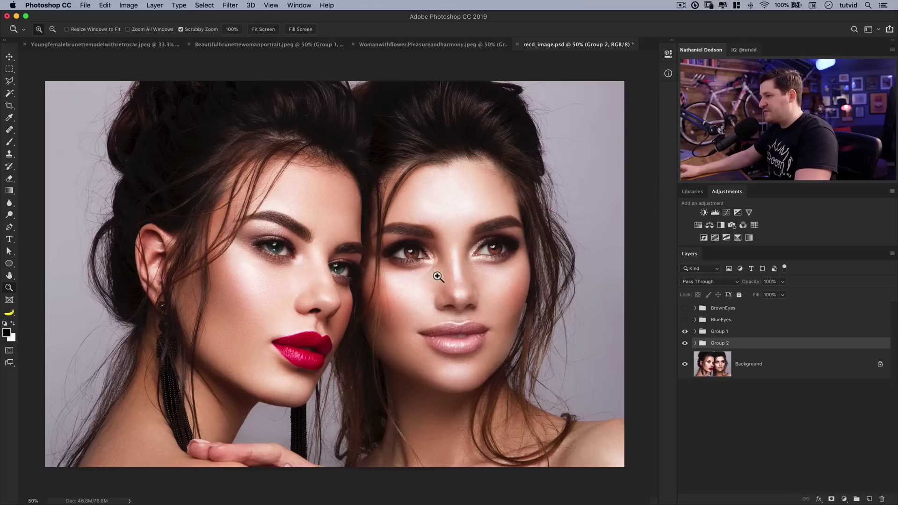